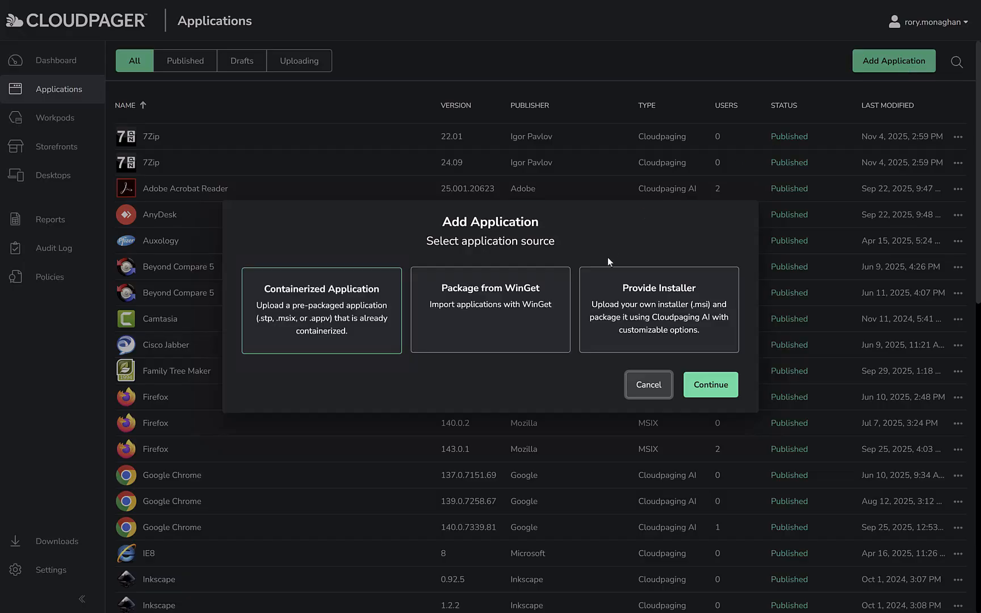
- Add a new application packaged from WinGet, choosing 7-Zip version 25.01
left_click(516, 327)
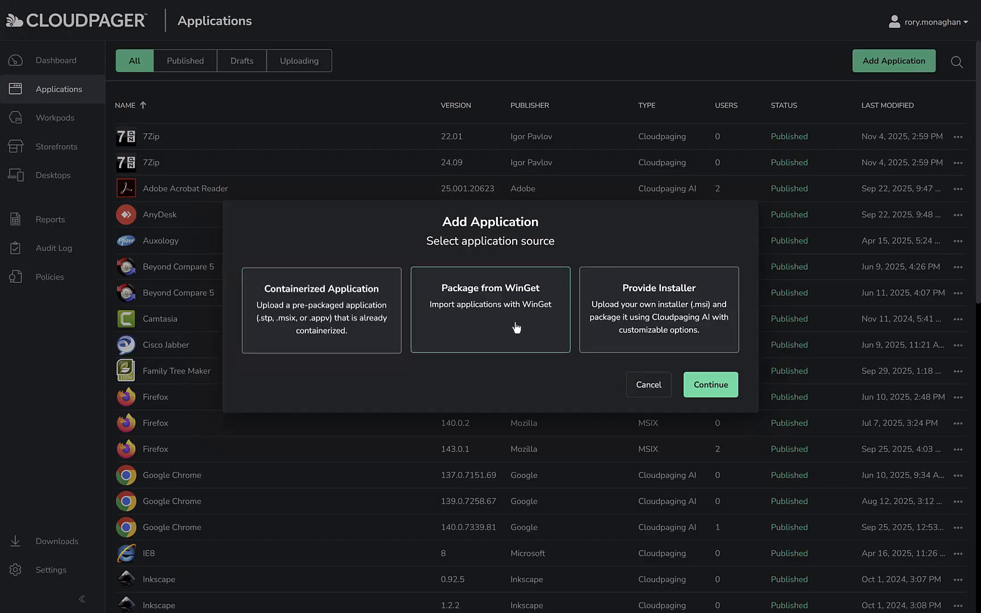
left_click(713, 384)
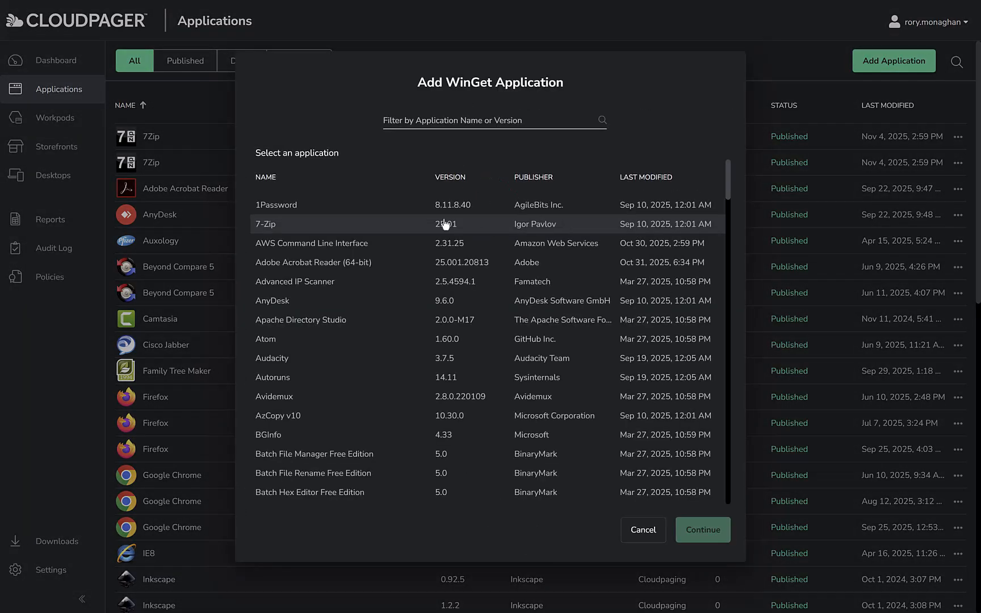
left_click(446, 224)
left_click(703, 529)
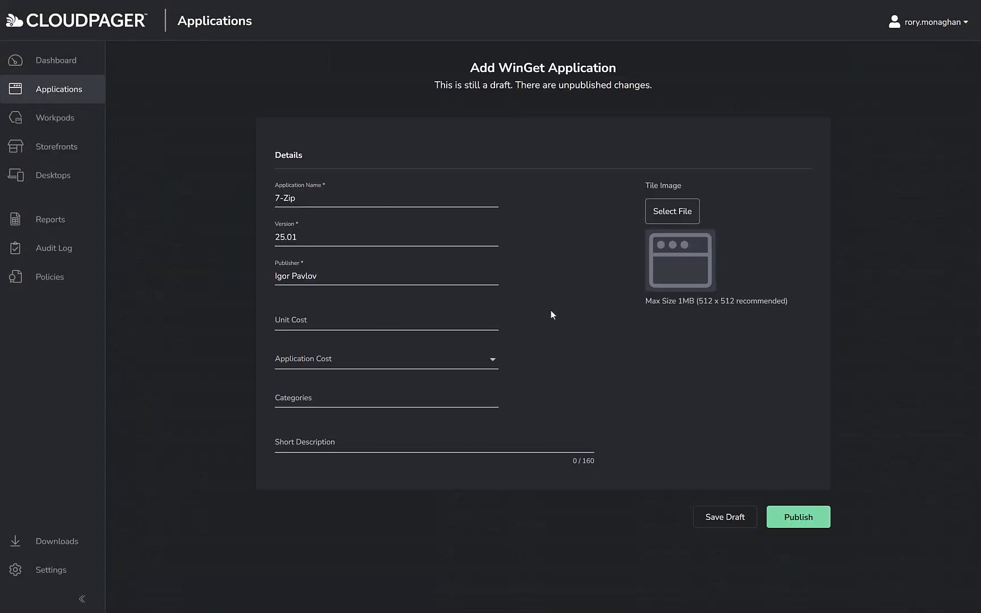
- Change the application name of the WinGet package to 7Zip
left_click(283, 198)
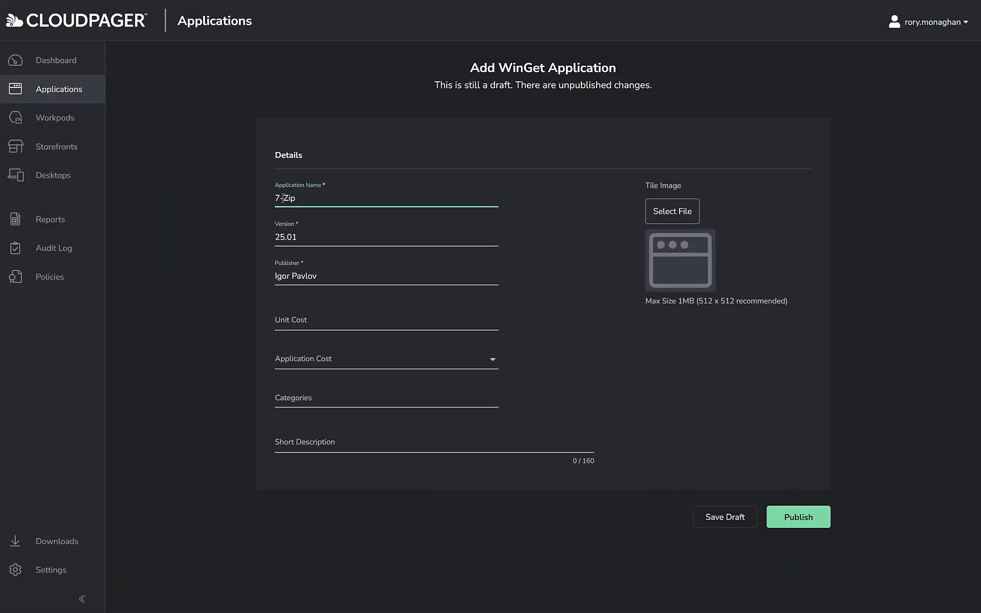
key("BackSpace")
key("Tab")
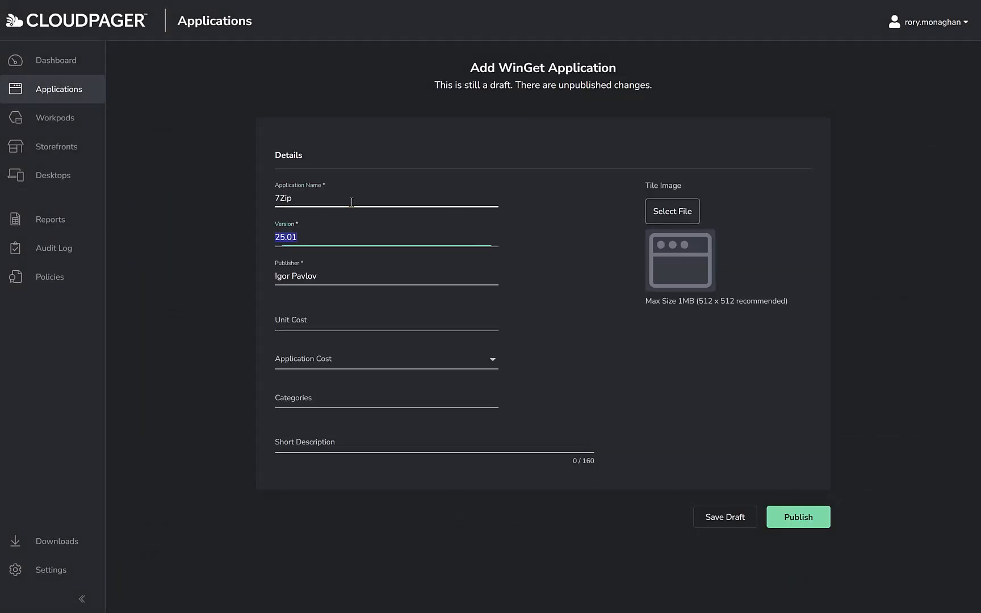
- Enter the short description "7-Zip is required by our admins to work with various compressed file formats"
key("Tab")
key("Tab")
key("Tab")
key("Tab")
key("Tab")
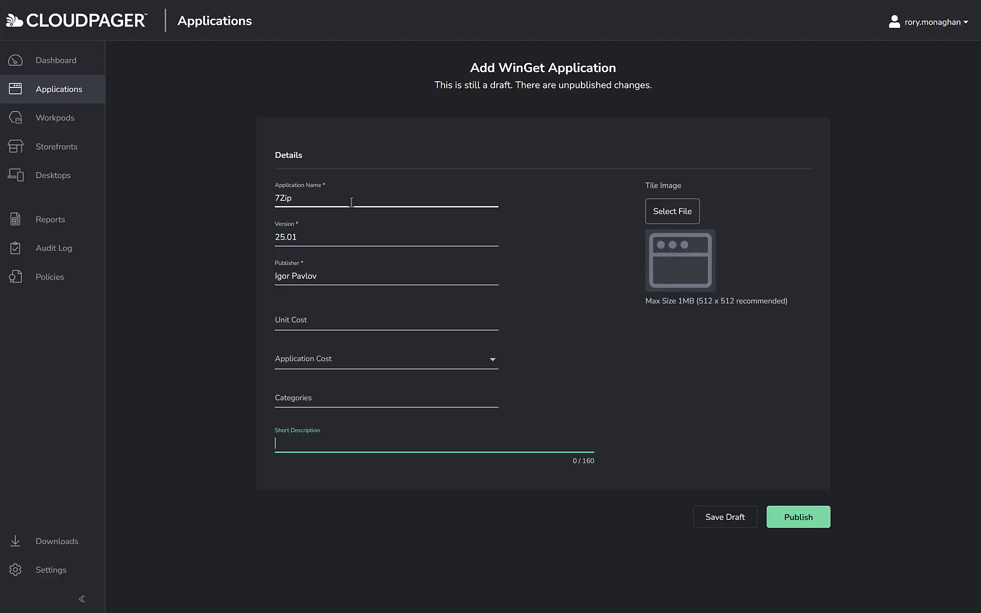
type("7-Zip is required by our admins")
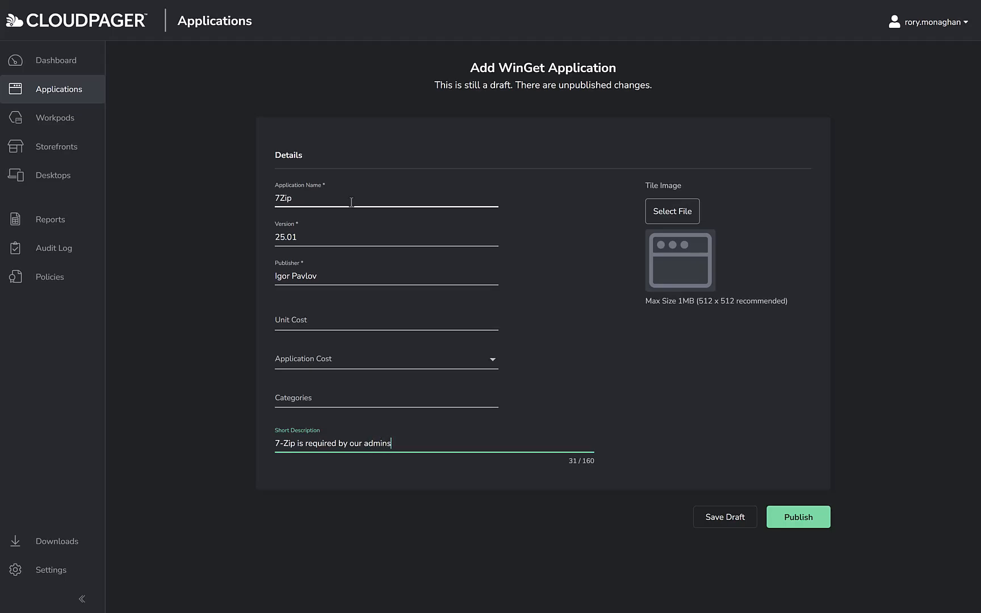
type(" to work with various compressed fi")
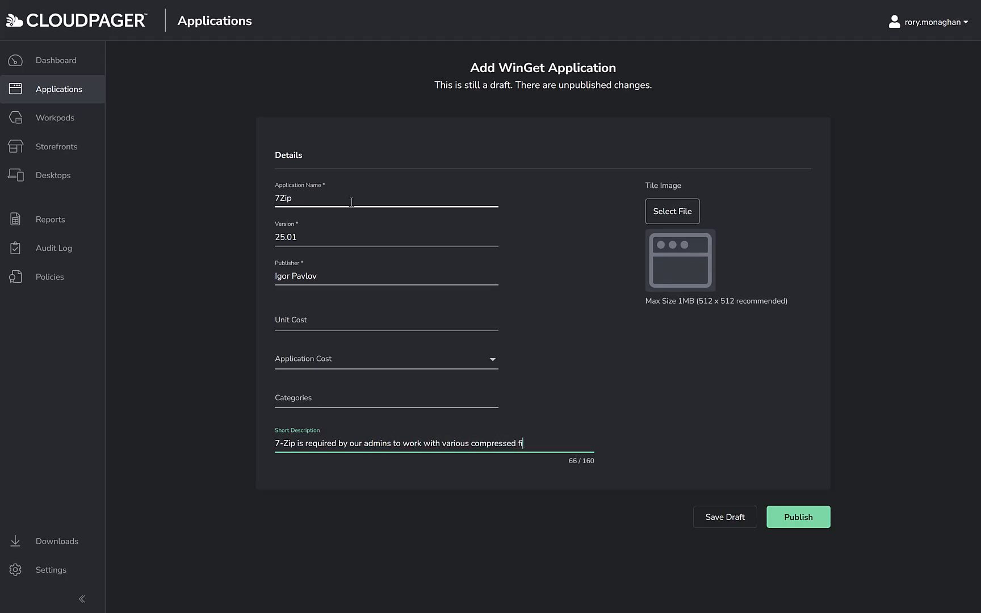
type("le formats")
- Set the 7-Zip logo as the tile image and publish the application without a comment
left_click(688, 219)
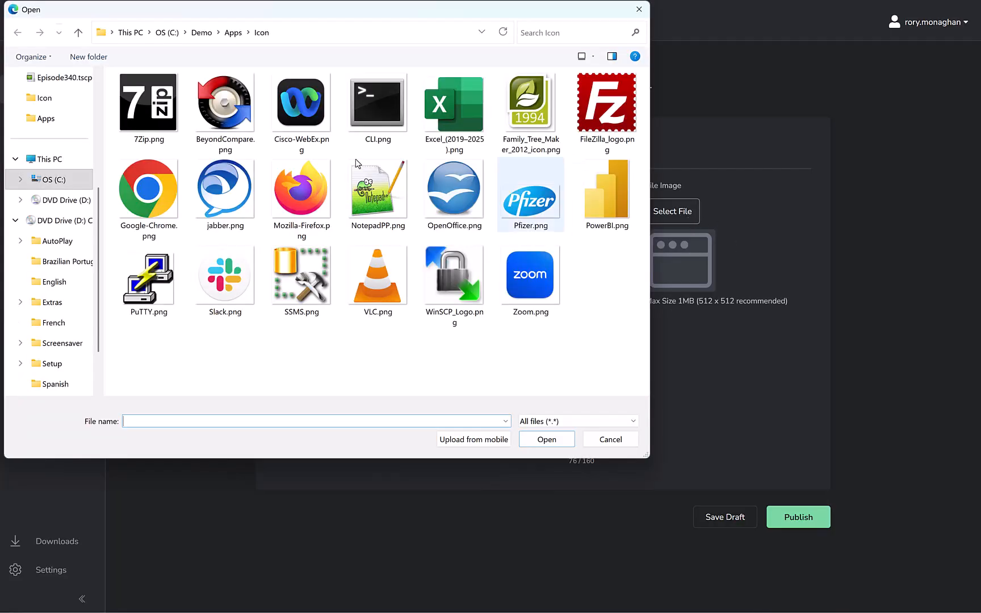
double_click(122, 102)
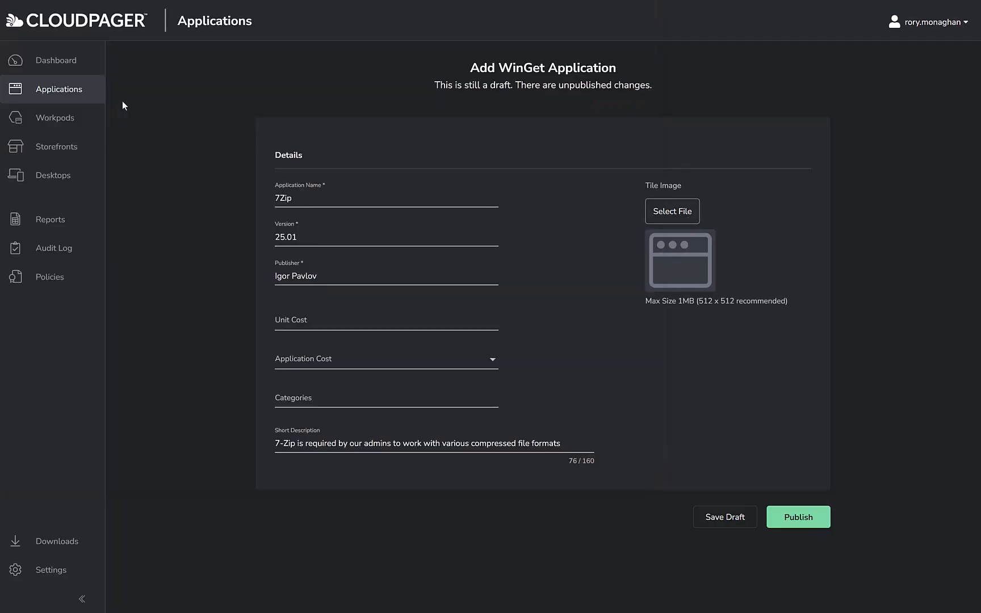
left_click(799, 517)
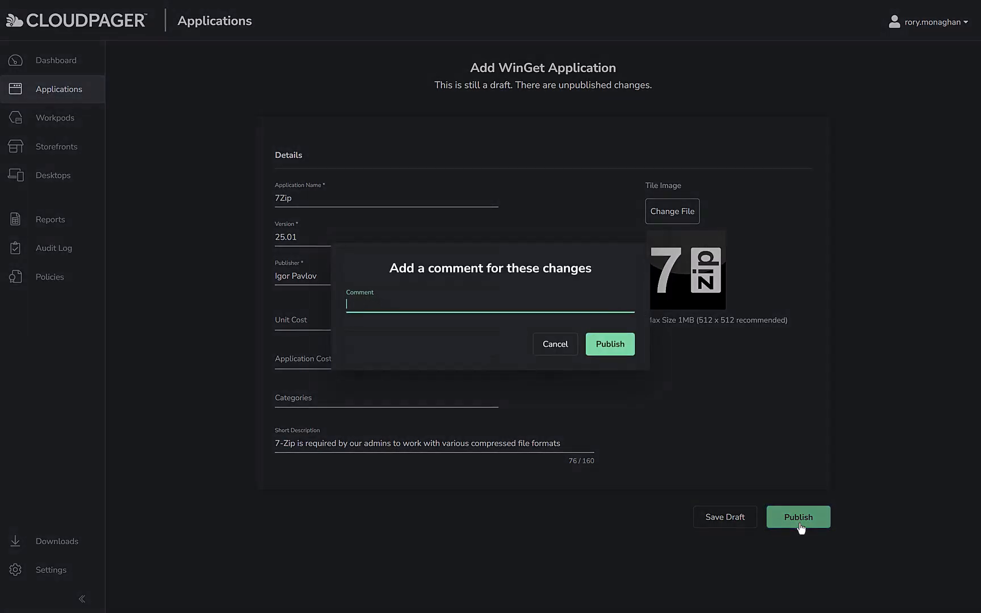
left_click(622, 353)
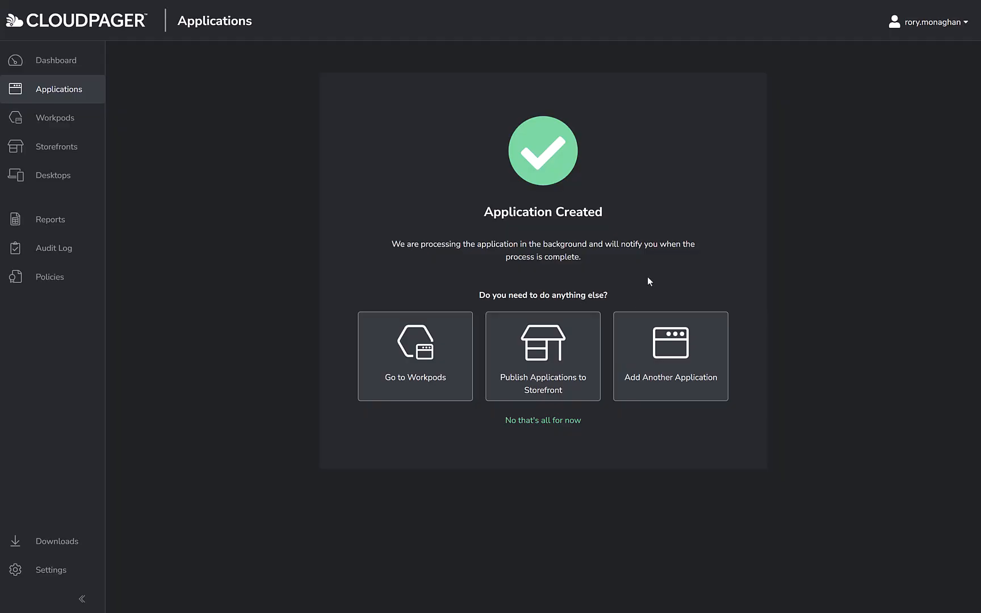
- Add another application from a provided installer, using FileZilla_3.69.3_win64-setup.exe from the Apps folder
left_click(673, 377)
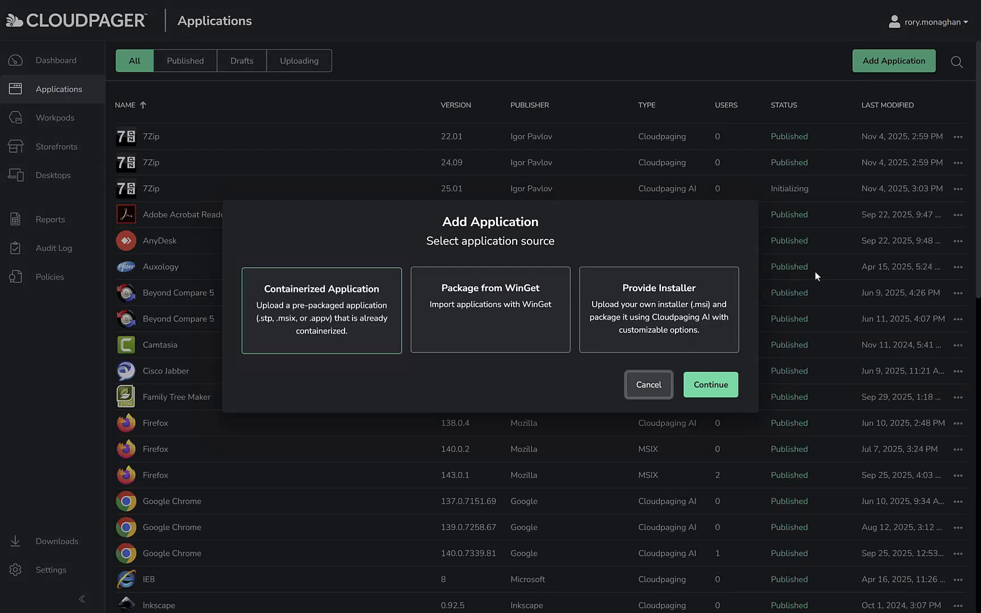
left_click(656, 320)
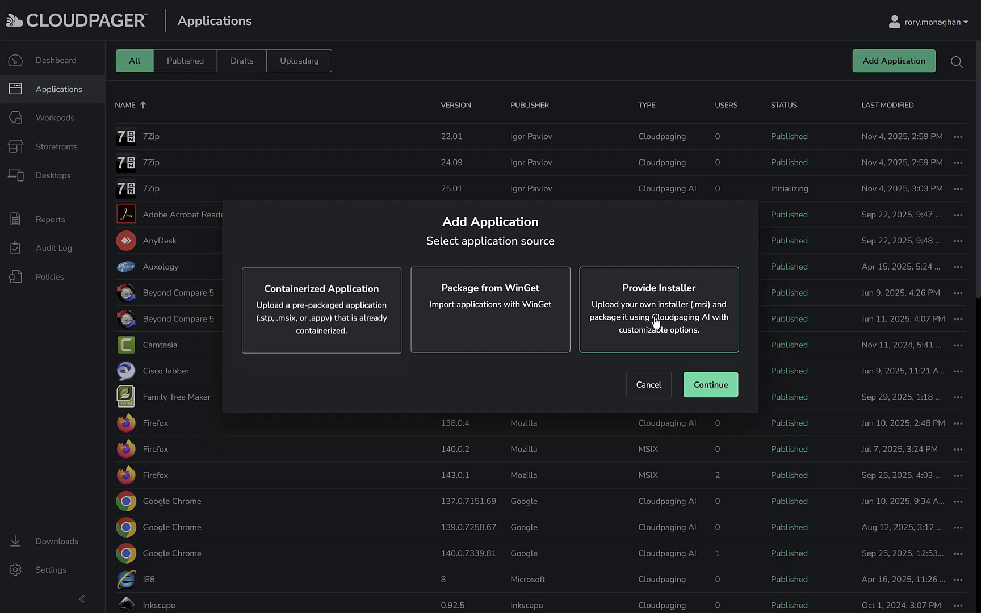
left_click(711, 388)
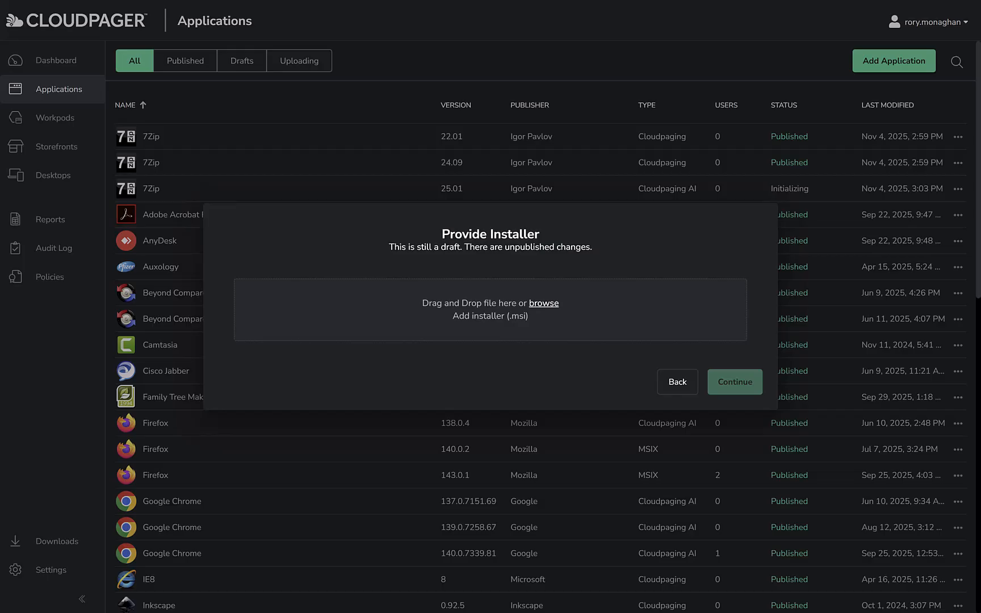
key("alt+Tab")
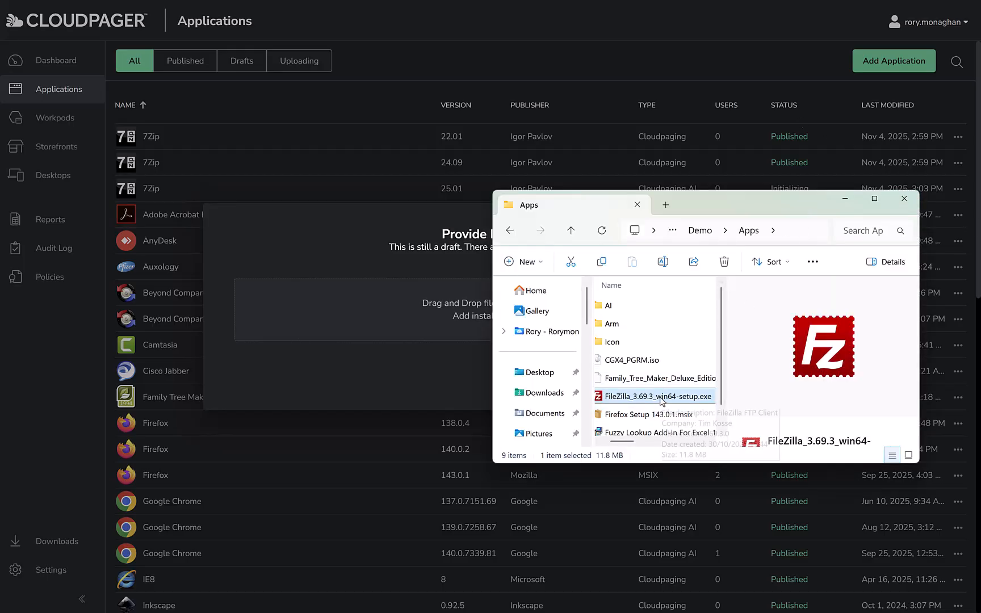
left_click_drag(670, 397, 413, 335)
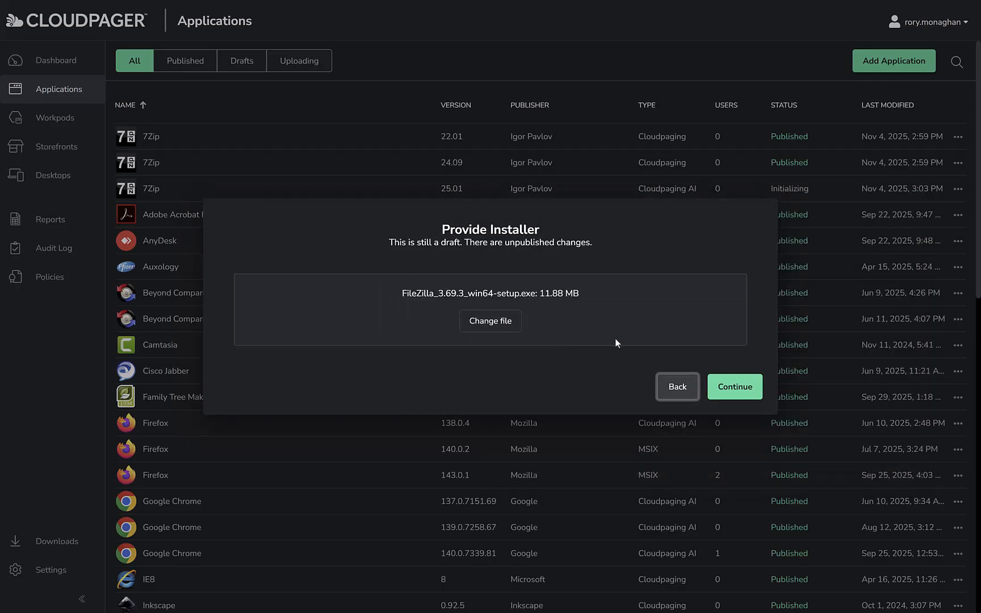
left_click(748, 392)
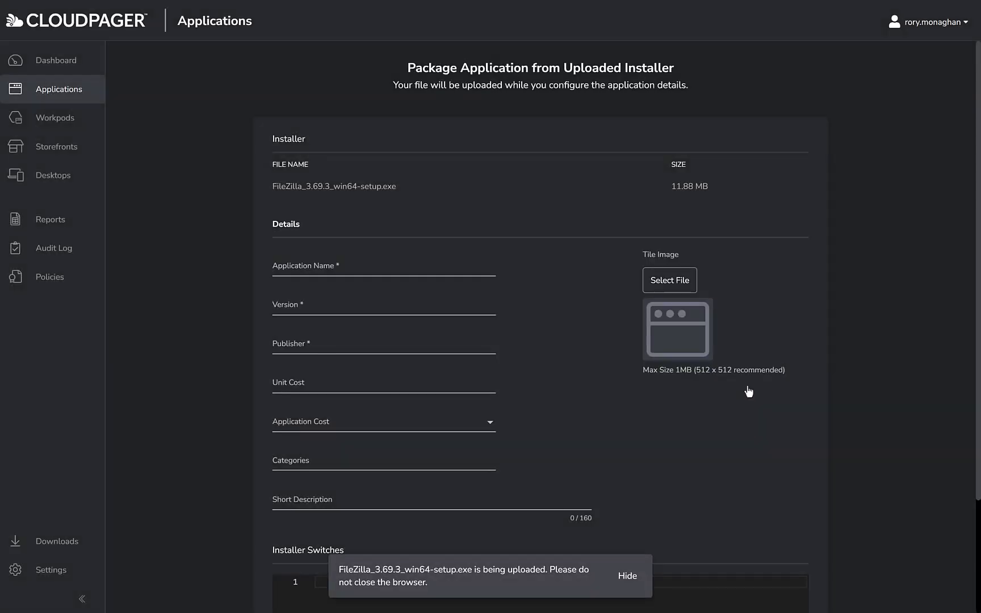
- Fill in the application details with name FileZilla, version 3.69.3 and publisher FileZilla
left_click(336, 268)
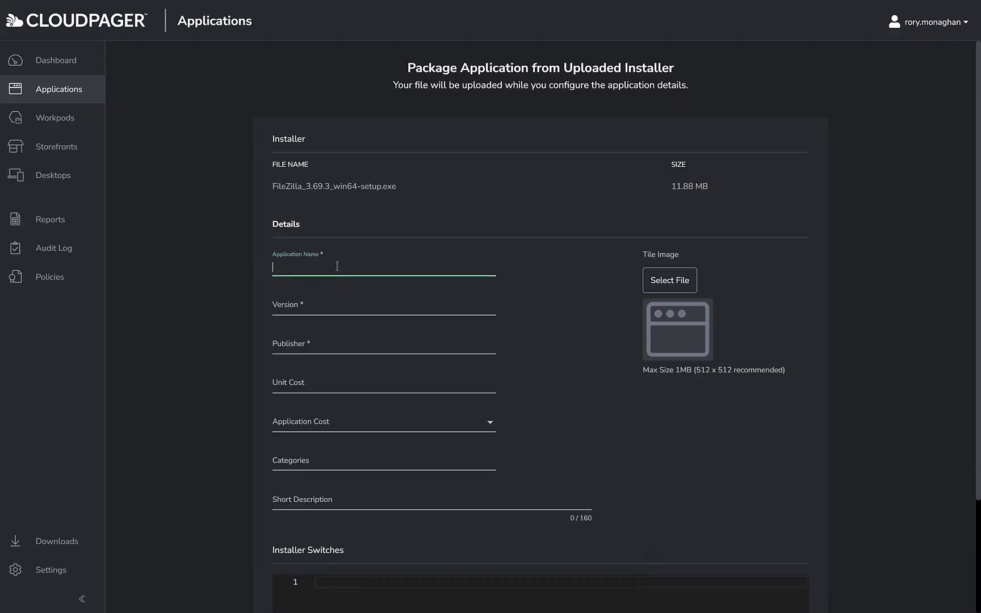
type("FileZilla")
key("Tab")
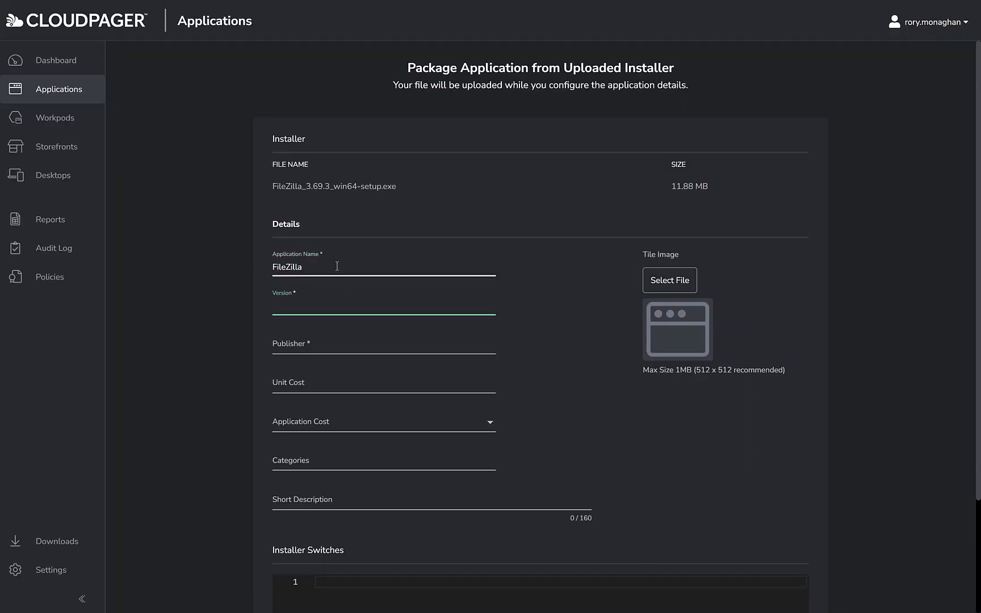
type("3.69.3")
key("Tab")
type("FileZill")
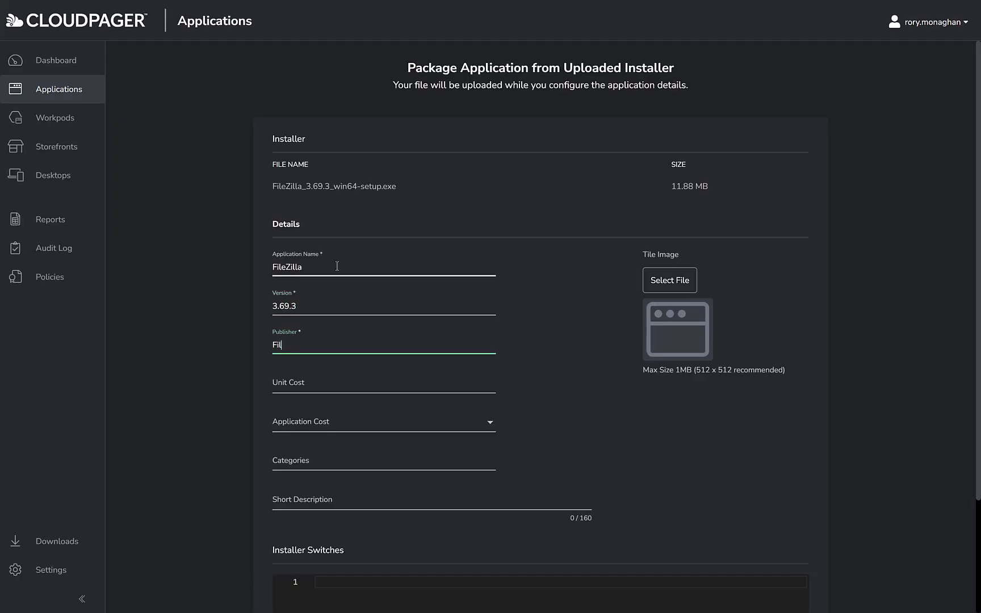
type("a")
- Set the FileZilla logo as the tile image and publish the application with empty installer switches and no comment
left_click(658, 280)
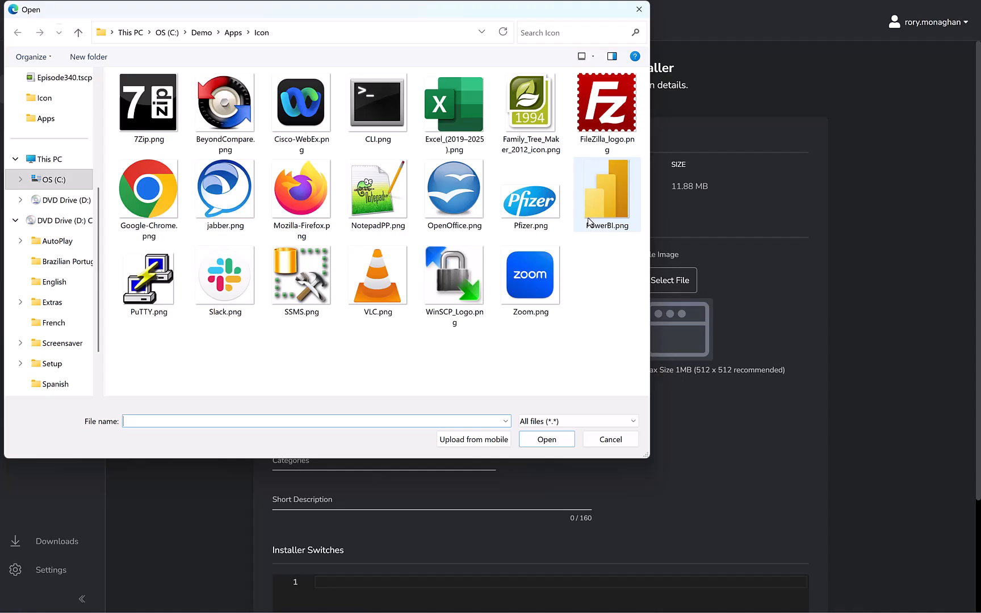
double_click(603, 103)
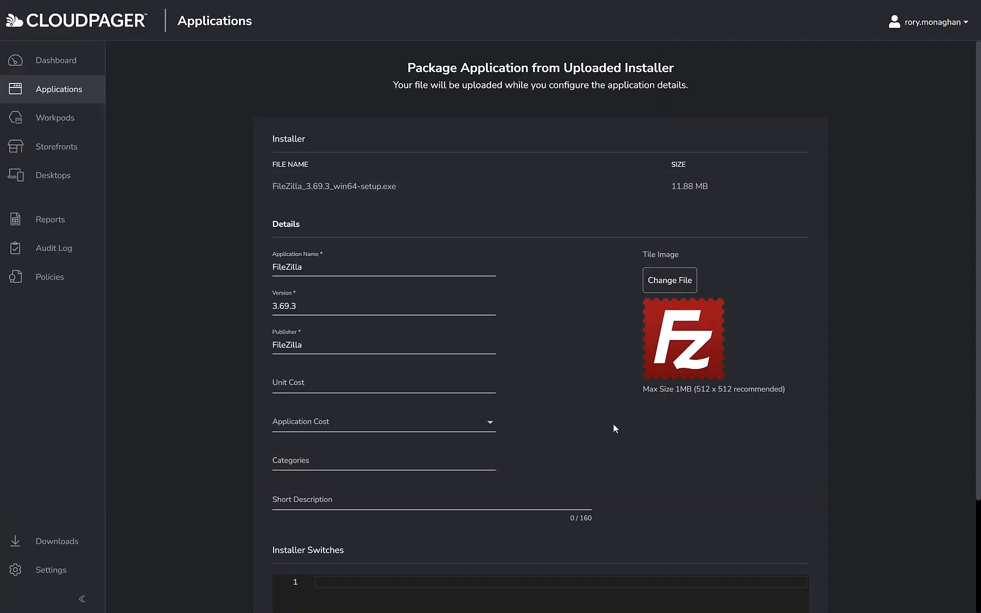
scroll(613, 426, "down", 3)
left_click(496, 462)
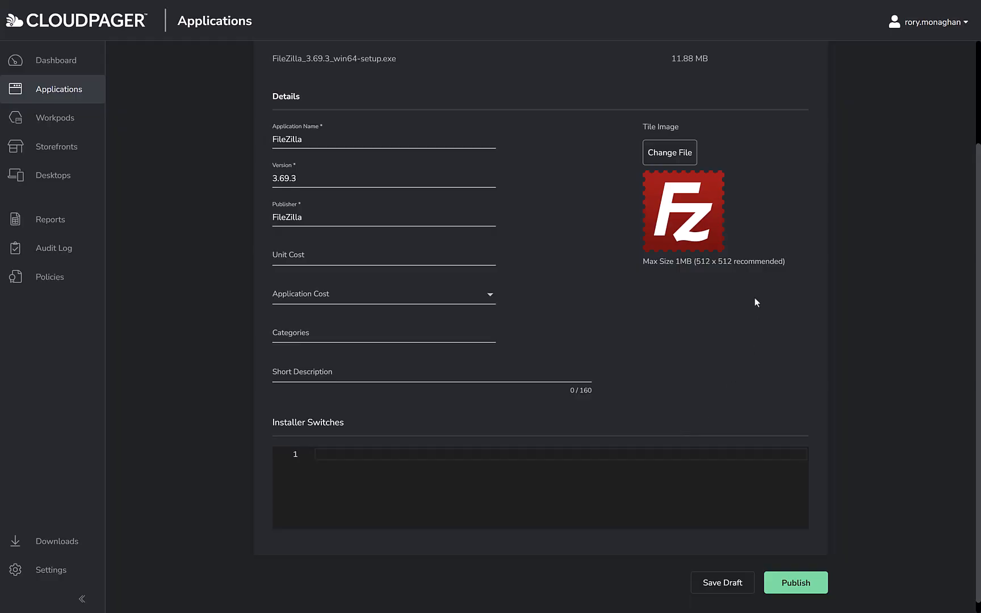
left_click(817, 588)
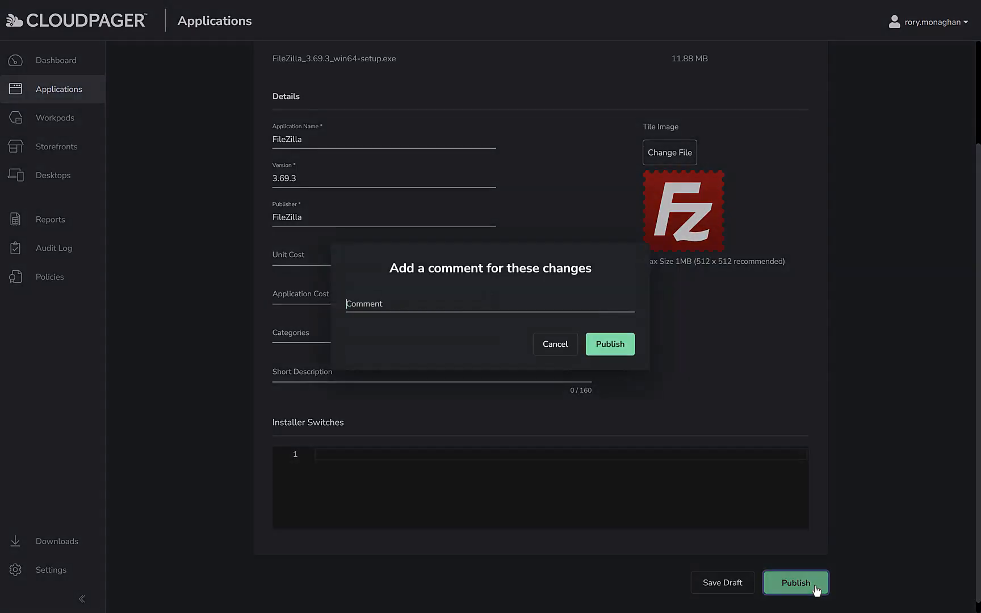
left_click(615, 349)
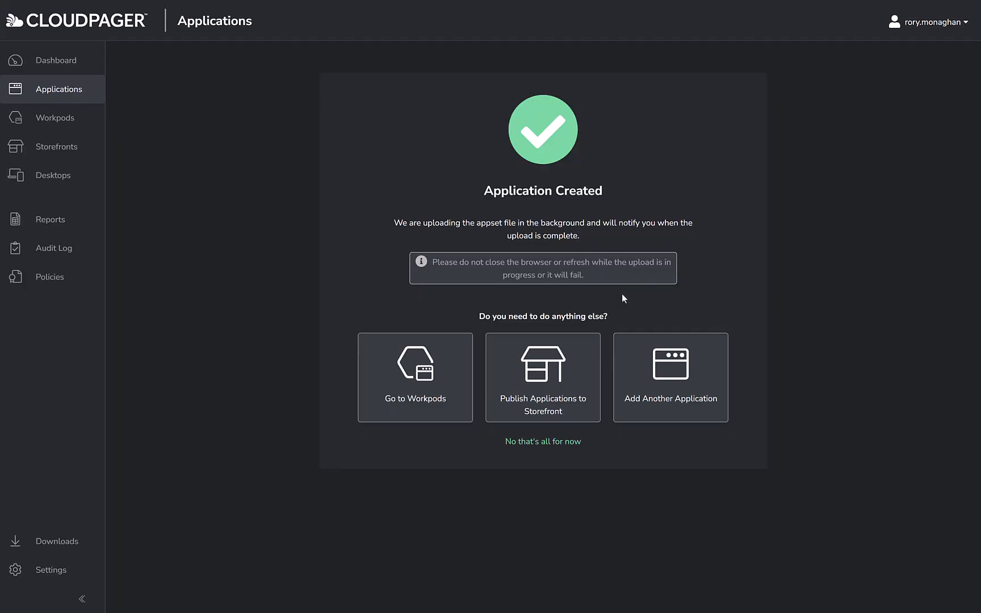
- Check the applications list, and start a new storefront of the App Attach type
left_click(84, 92)
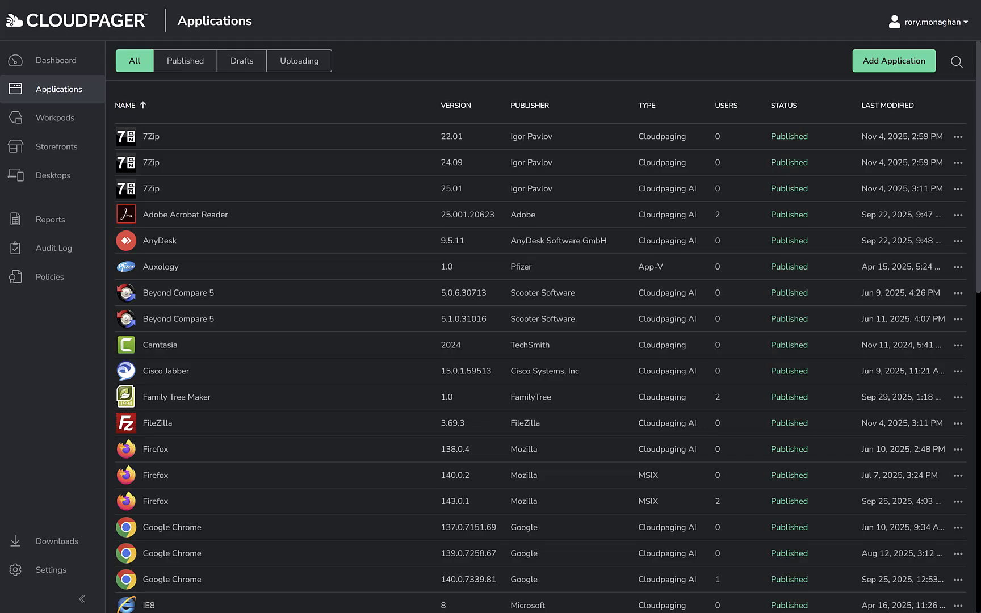
left_click(52, 148)
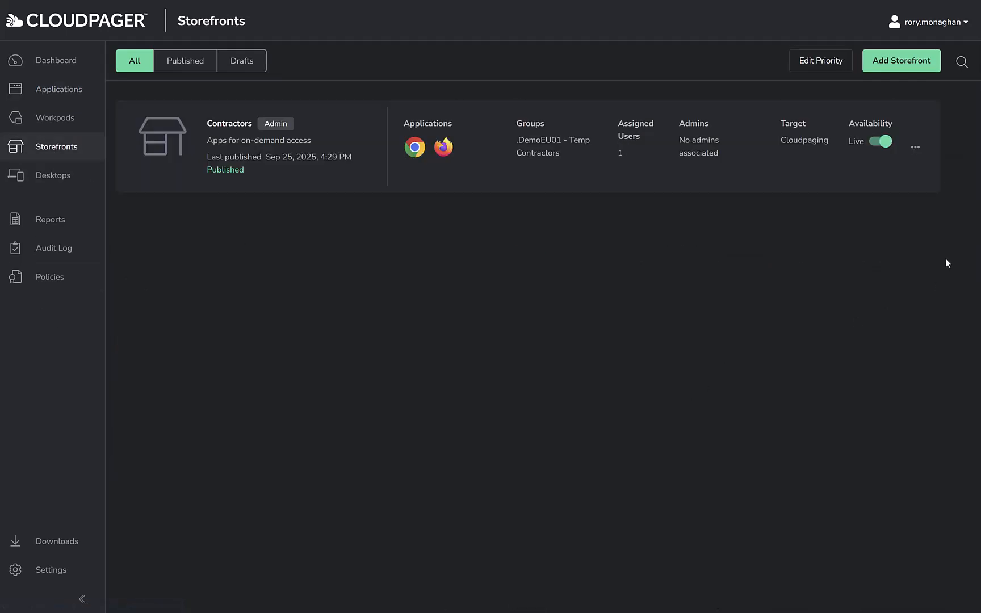
left_click(916, 62)
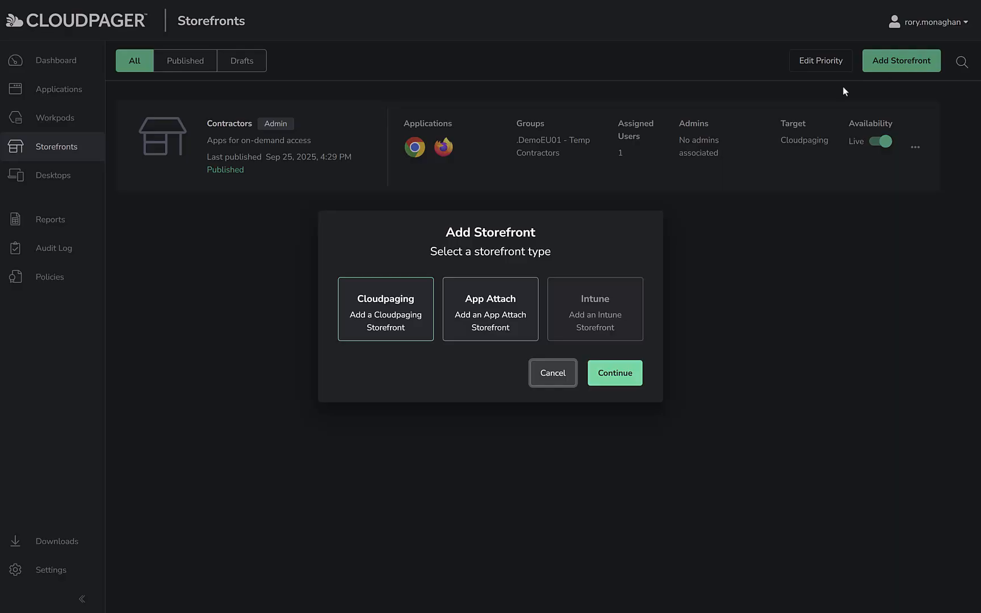
left_click(502, 321)
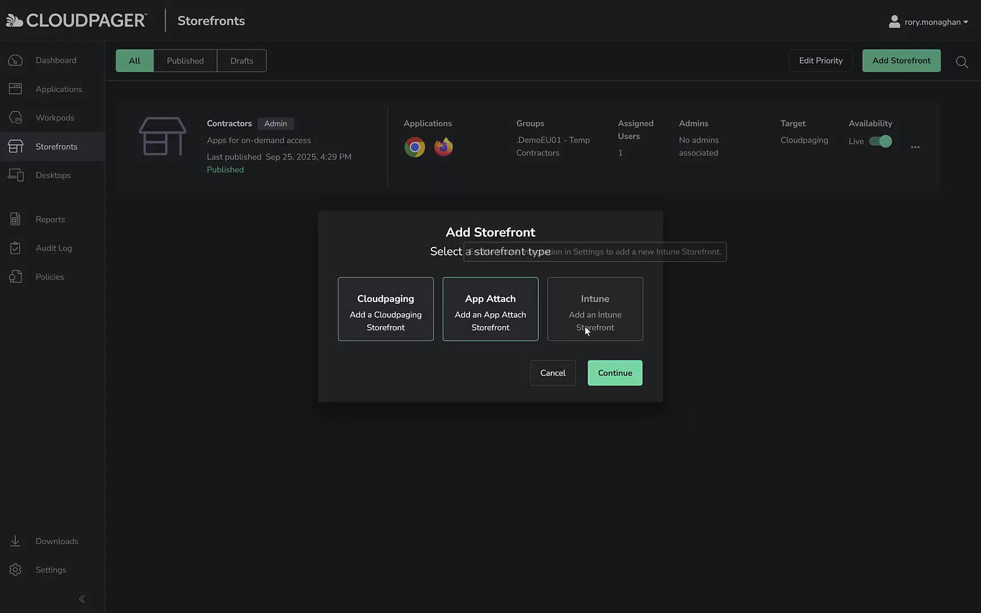
left_click(620, 376)
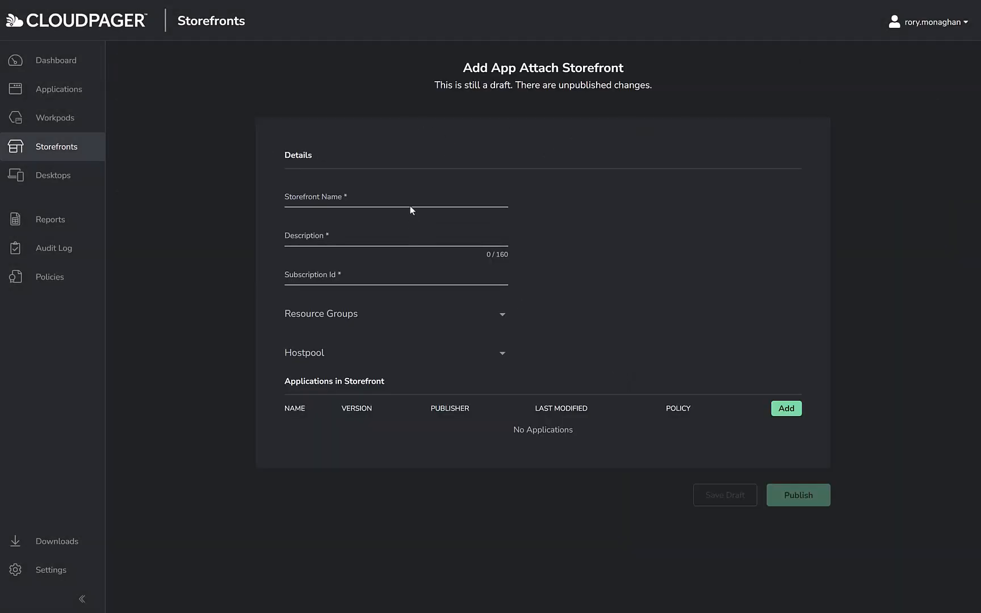
- Name the storefront "Contractors App Attach Storefront" and describe it as "Apps required by contractors in AVD"
left_click(366, 198)
type("Contractors App Atta")
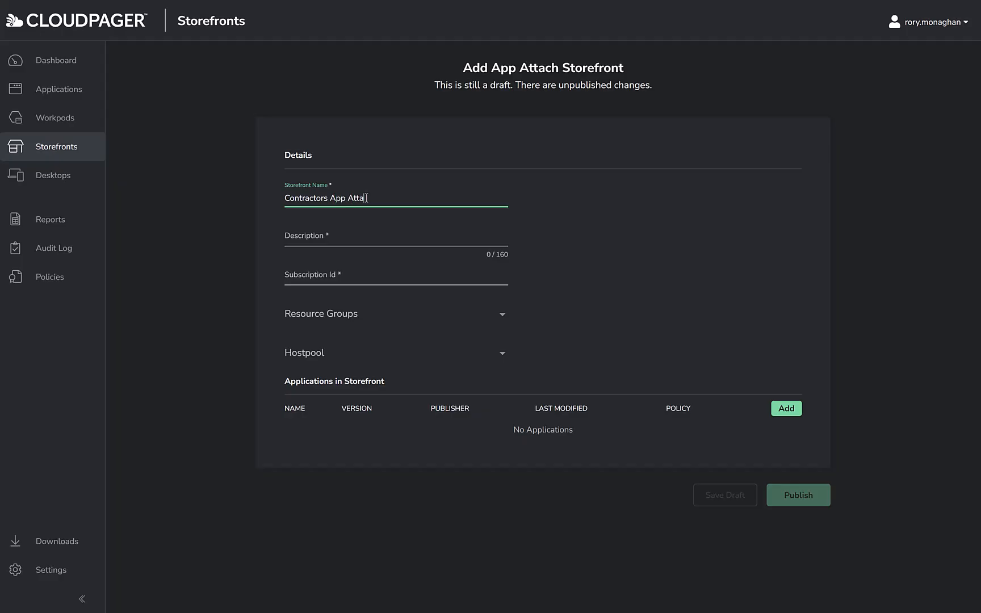
type("ch Storefront")
key("Tab")
type("Apps required by contractors")
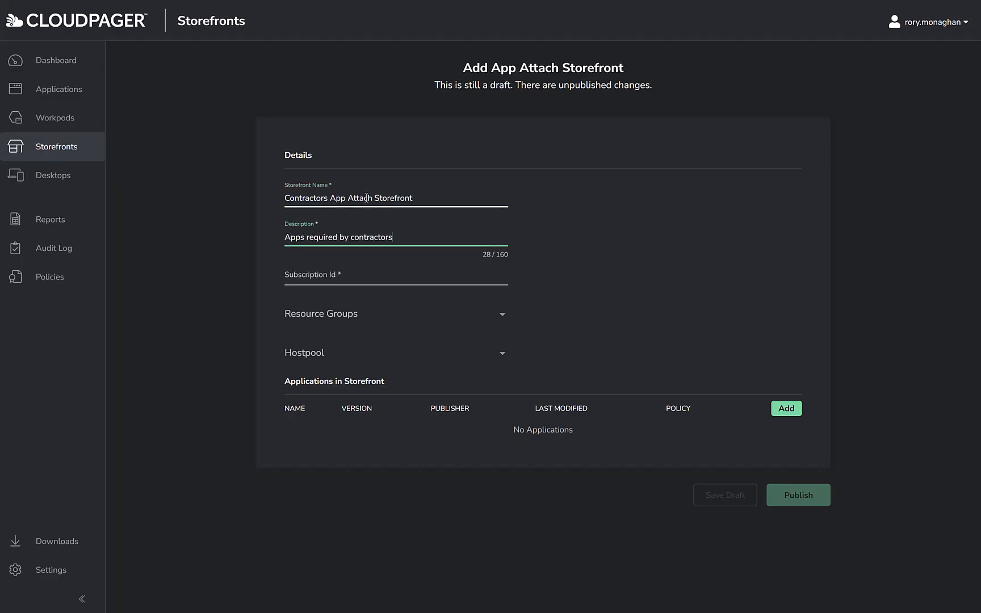
type(" in AVD")
- Enter the subscription ID for the storefront, and choose resource group NorthEU and host pool pool-ms-northeu-w11
key("Tab")
key("ctrl+v")
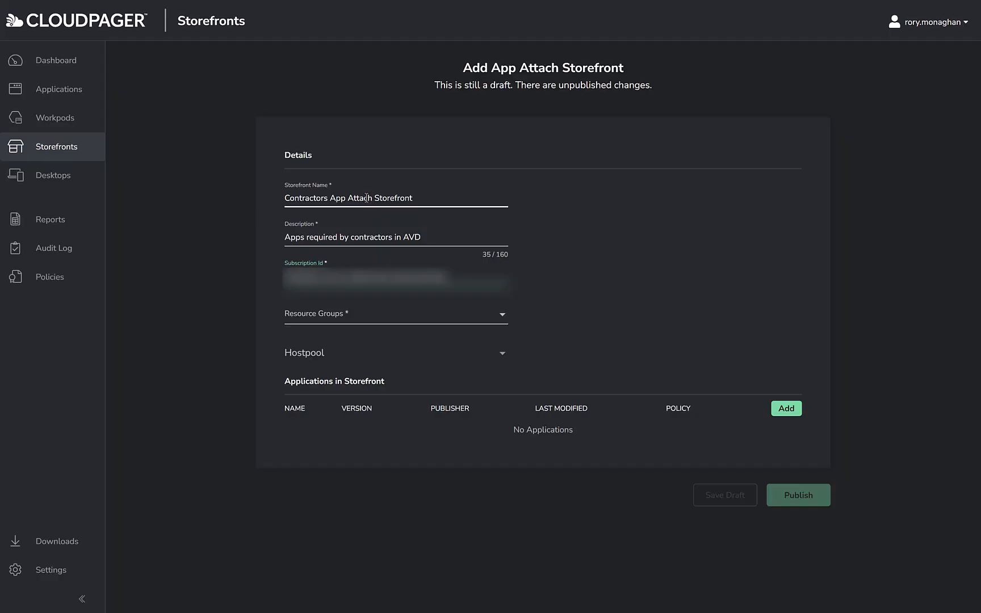
left_click(510, 320)
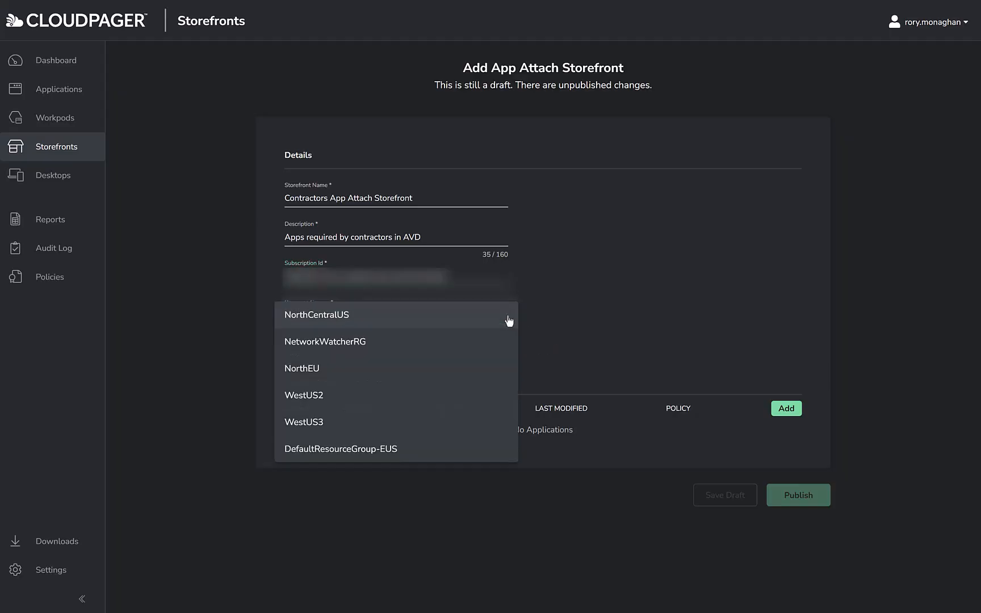
left_click(430, 375)
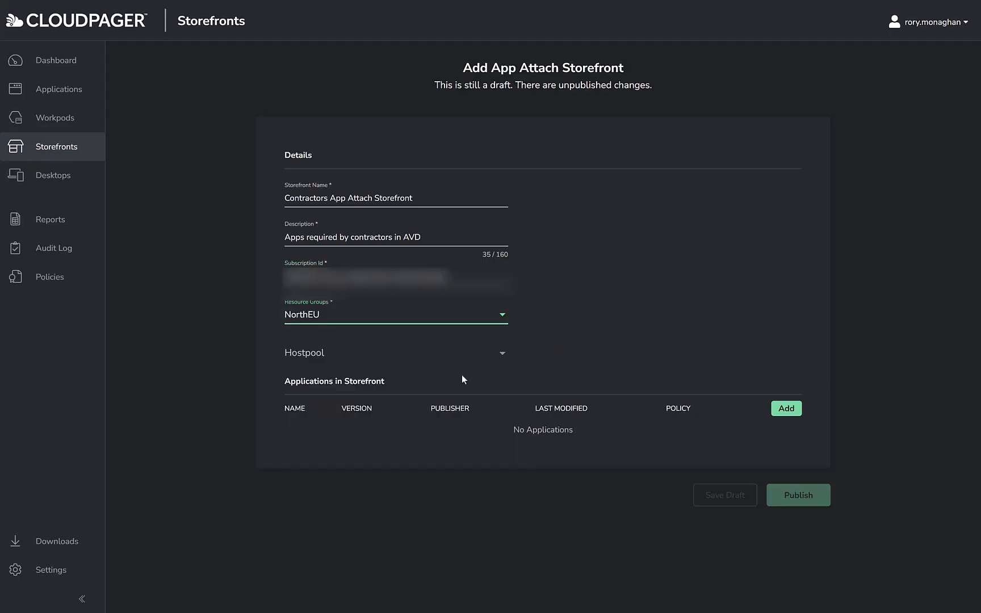
left_click(504, 361)
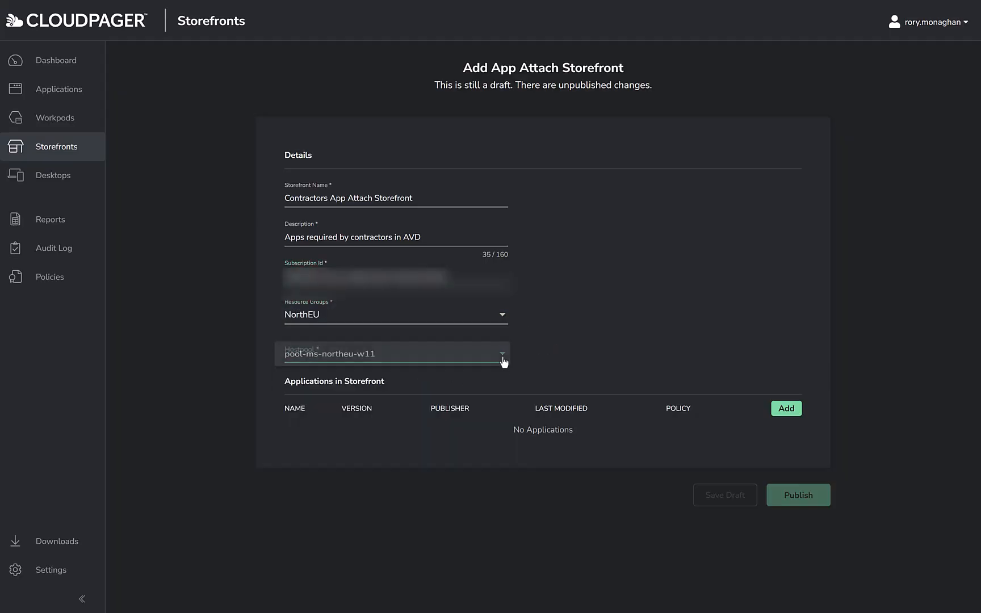
left_click(449, 359)
- Add 7Zip 25.01, FileZilla 3.69.3 and PuTTY 0.83.0.0 to the storefront and start publishing it
left_click(797, 414)
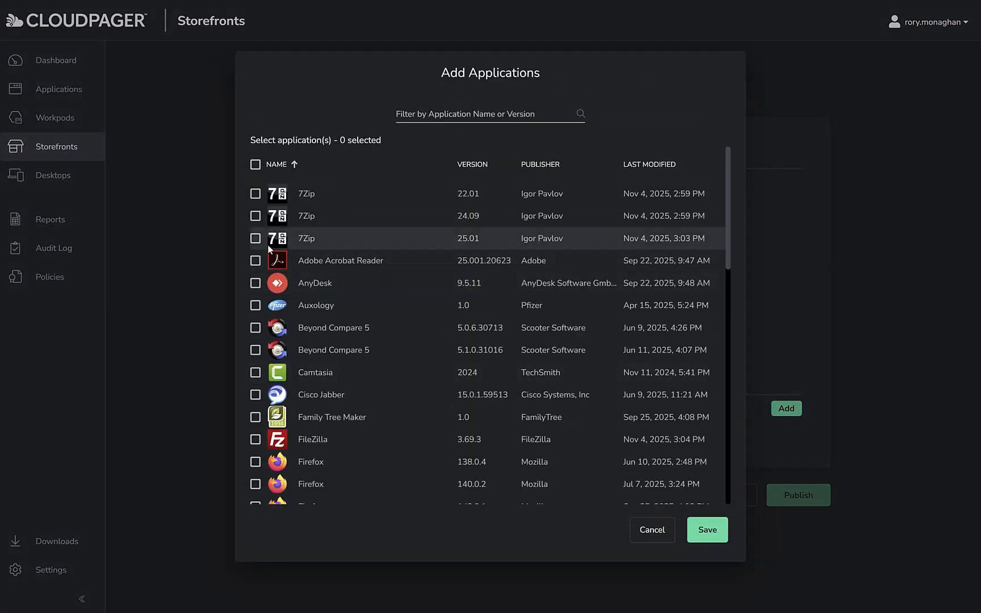
left_click(255, 239)
scroll(329, 313, "down", 5)
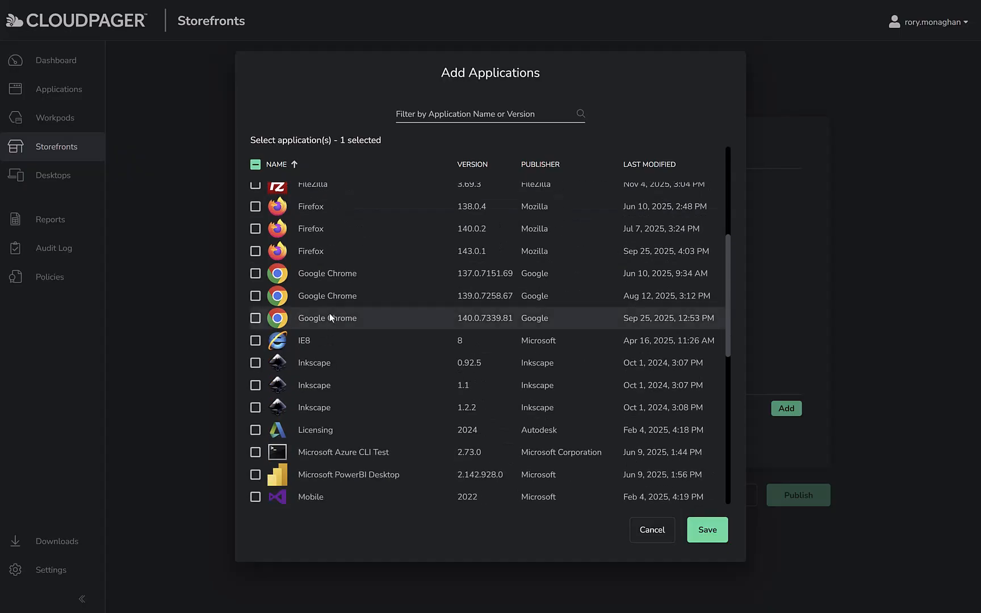
scroll(329, 316, "up", 3)
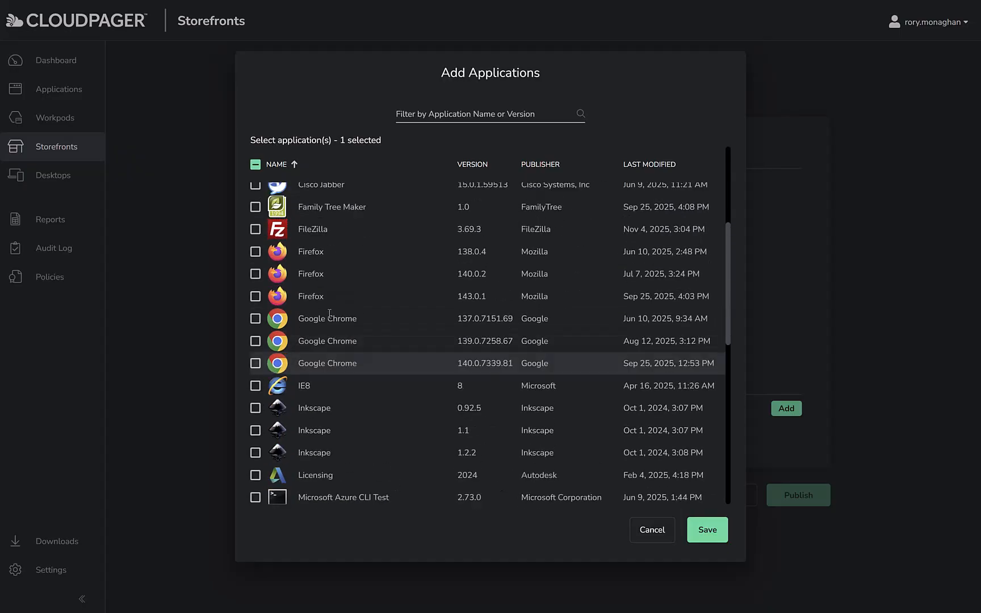
left_click(255, 248)
scroll(409, 323, "down", 6)
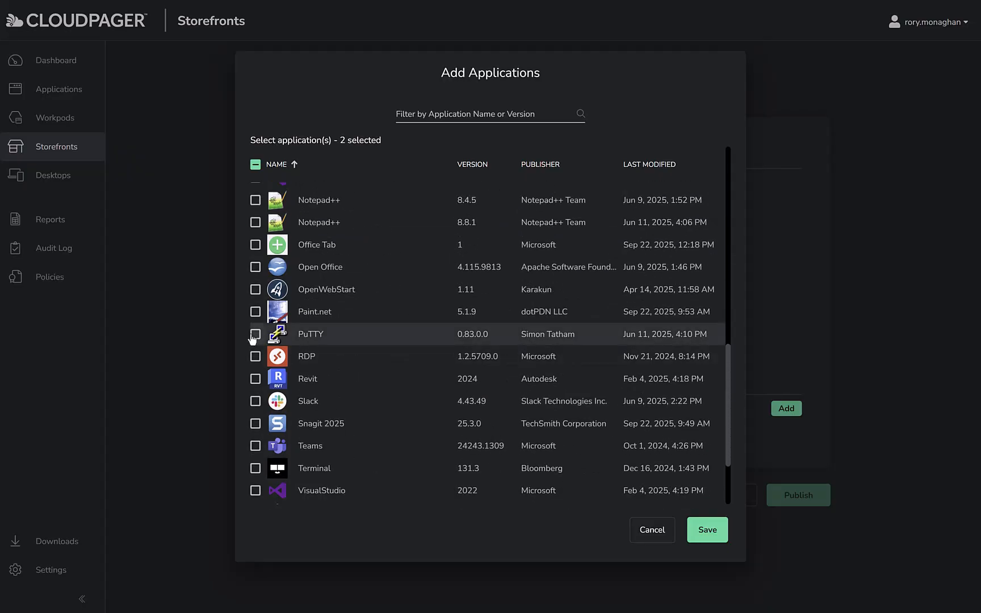
left_click(255, 334)
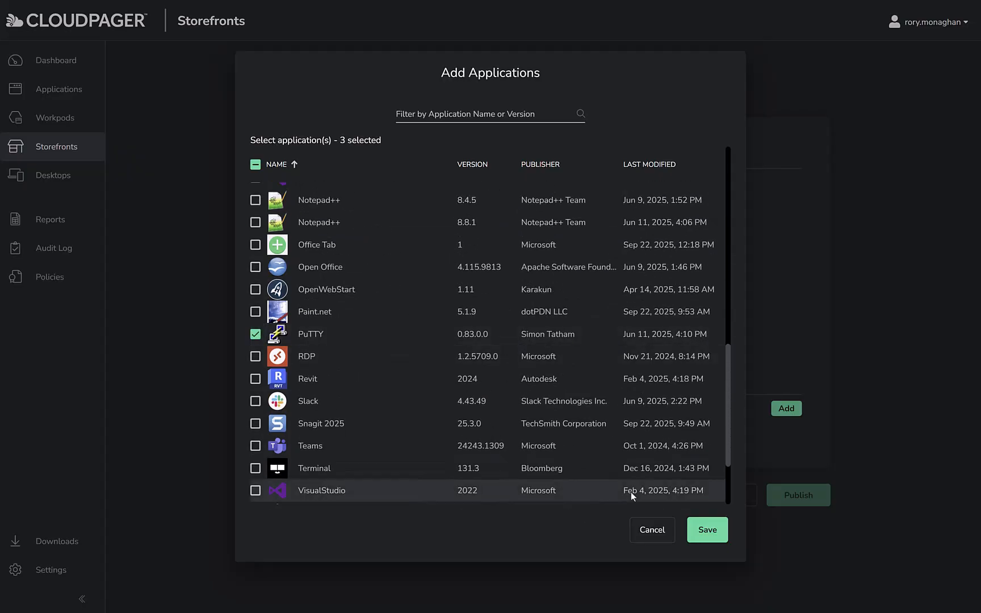
left_click(708, 532)
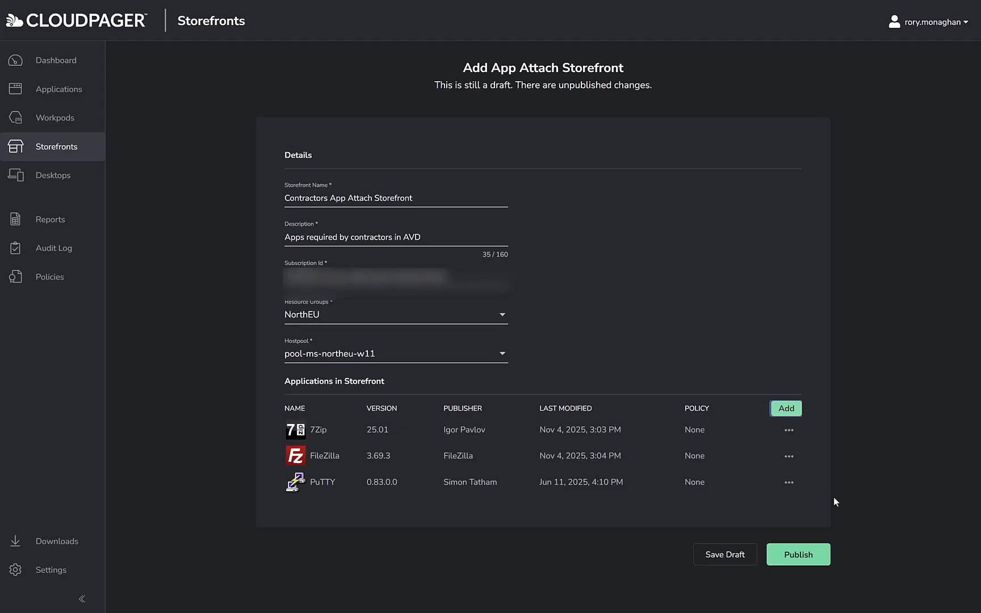
left_click(815, 553)
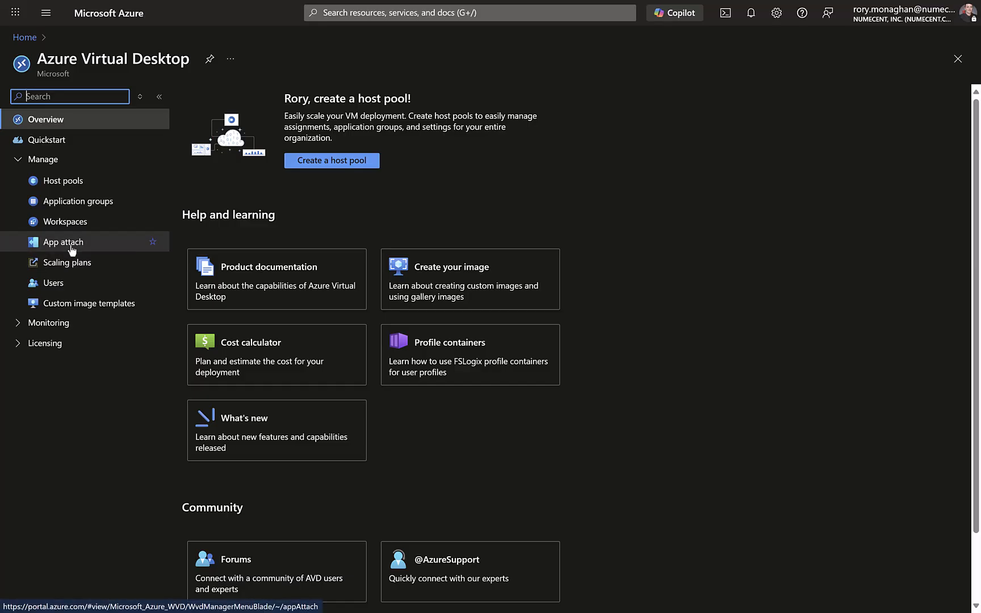
- View the existing App attach packages of Azure Virtual Desktop in the Azure portal, and return to Cloudpager
left_click(70, 247)
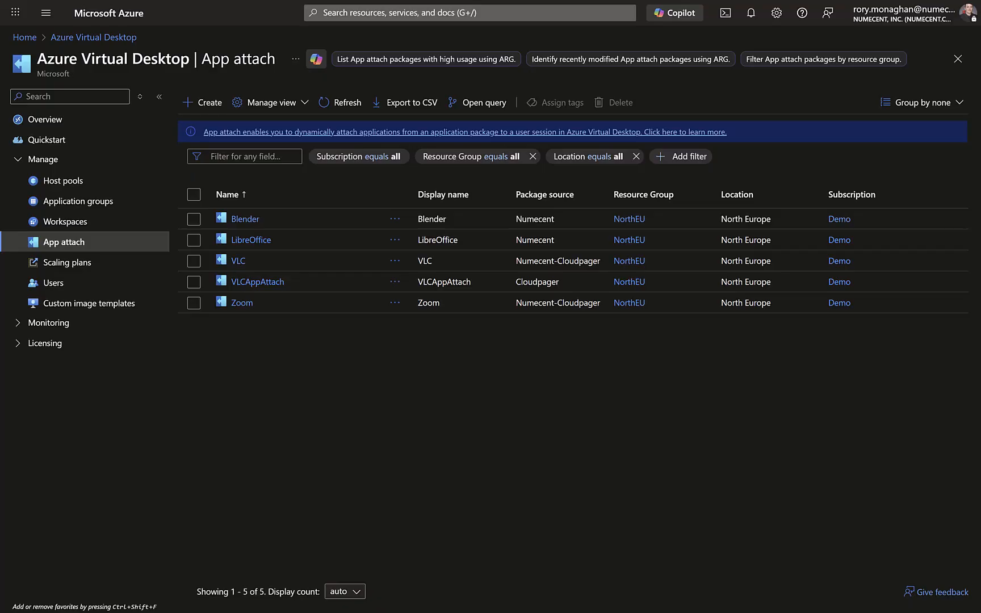
mouse_move(684, 3)
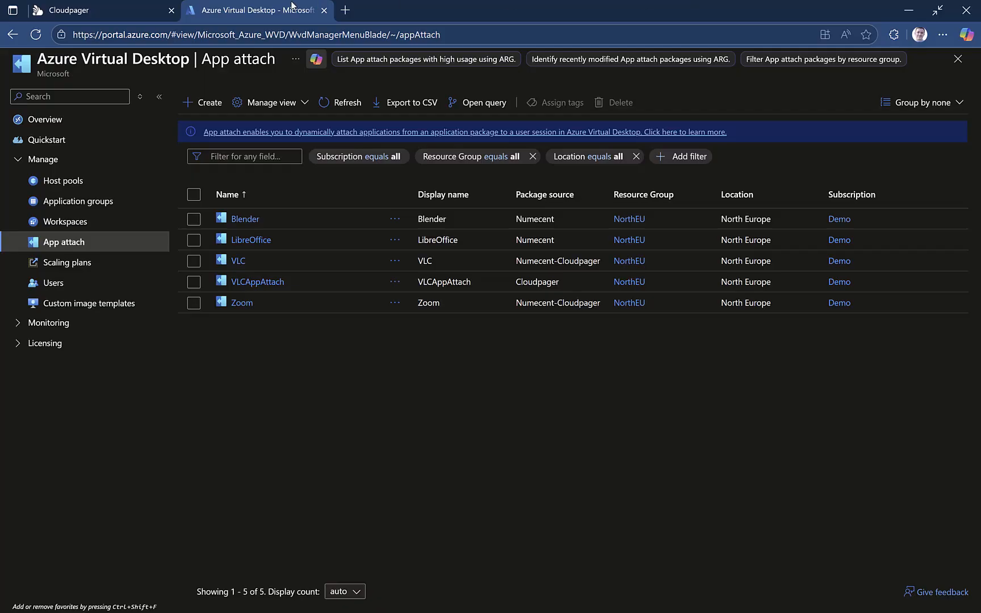
left_click(126, 8)
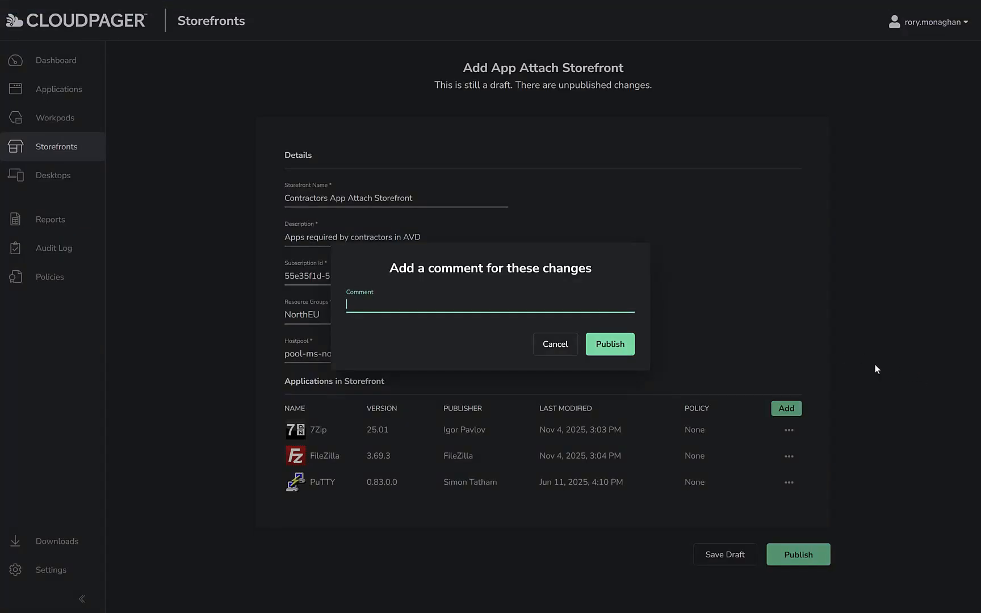
- Publish the storefront with the comment "Created Contractors App Attach Storefront"
type("Created Contractors App Attach Storefron")
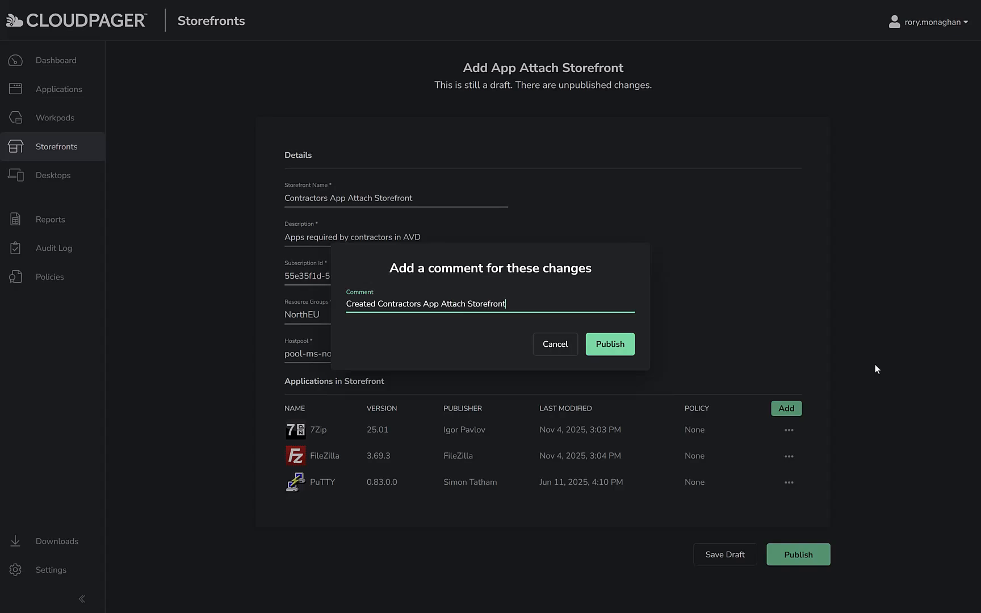
type("t")
left_click(611, 352)
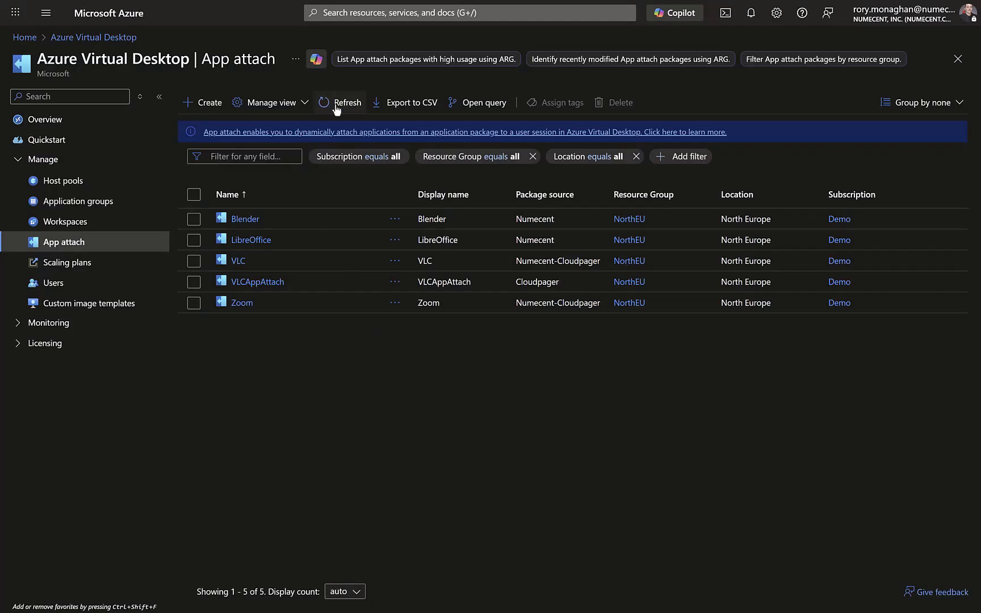
- In the Azure portal's refreshed App attach list, assign the group ".DemoEU01 - Temp Contractors" to the 7Zip package and check its host pools
left_click(340, 103)
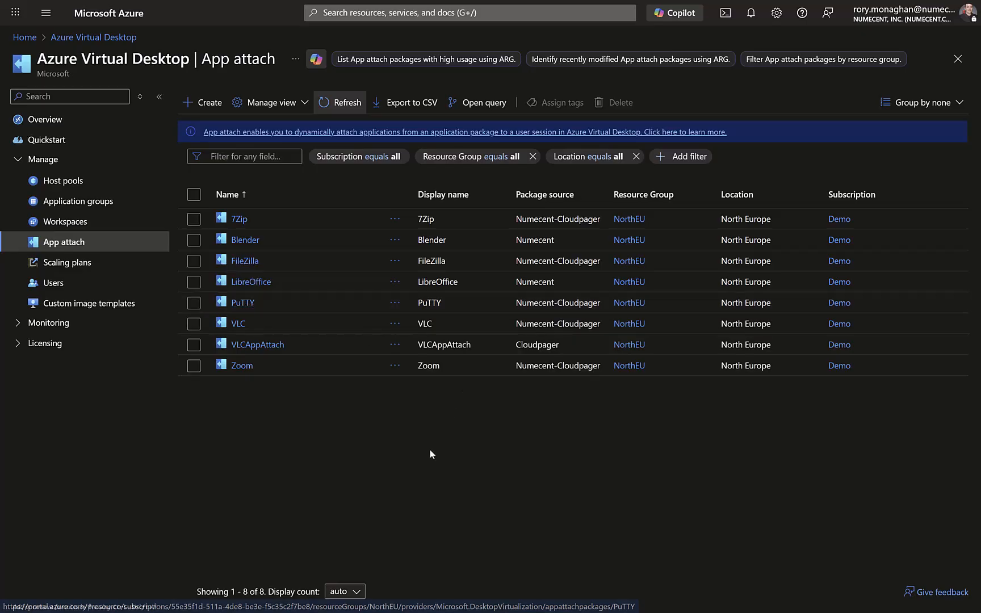
left_click(239, 219)
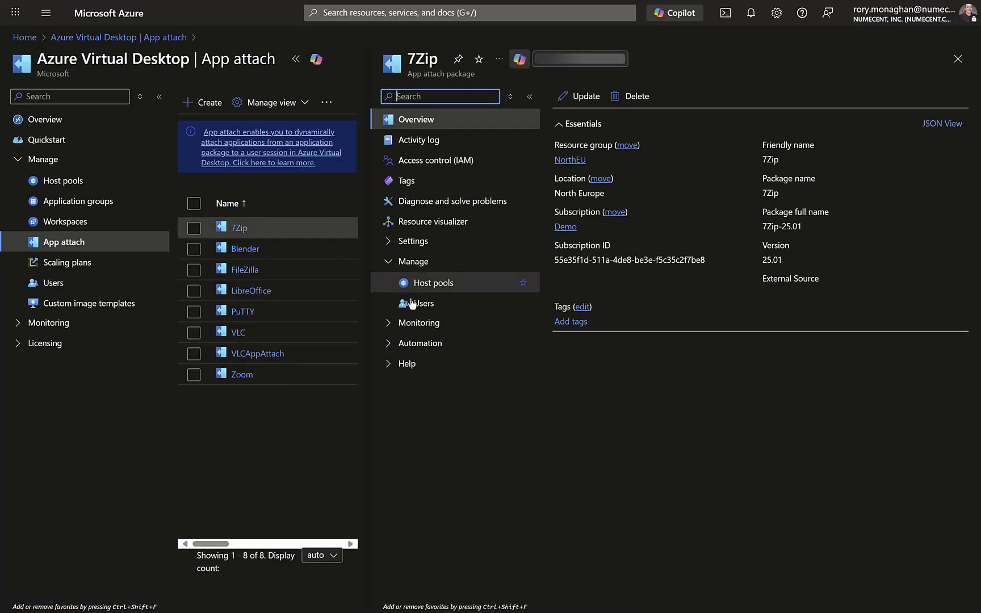
left_click(453, 311)
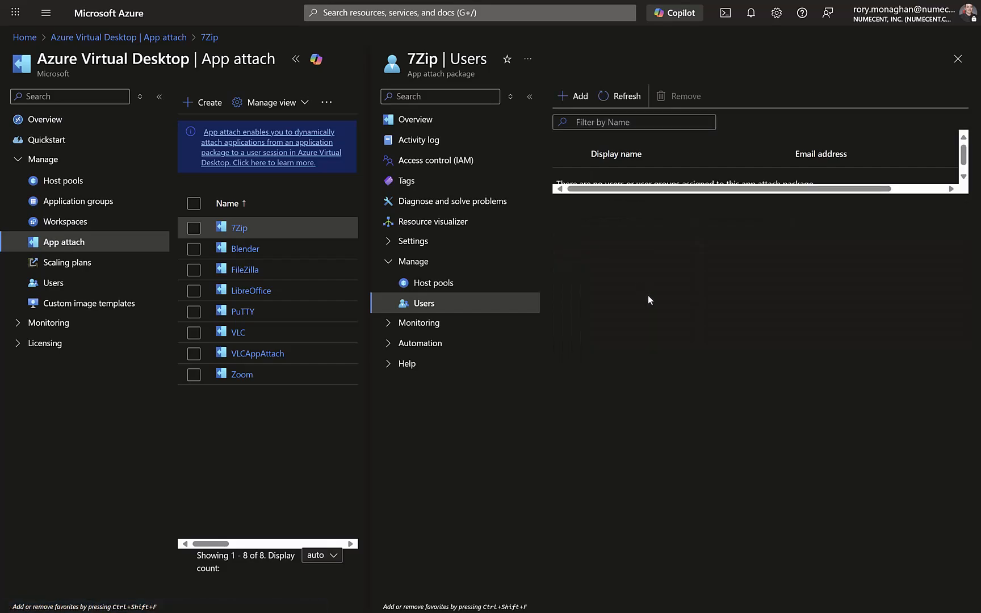
left_click(575, 95)
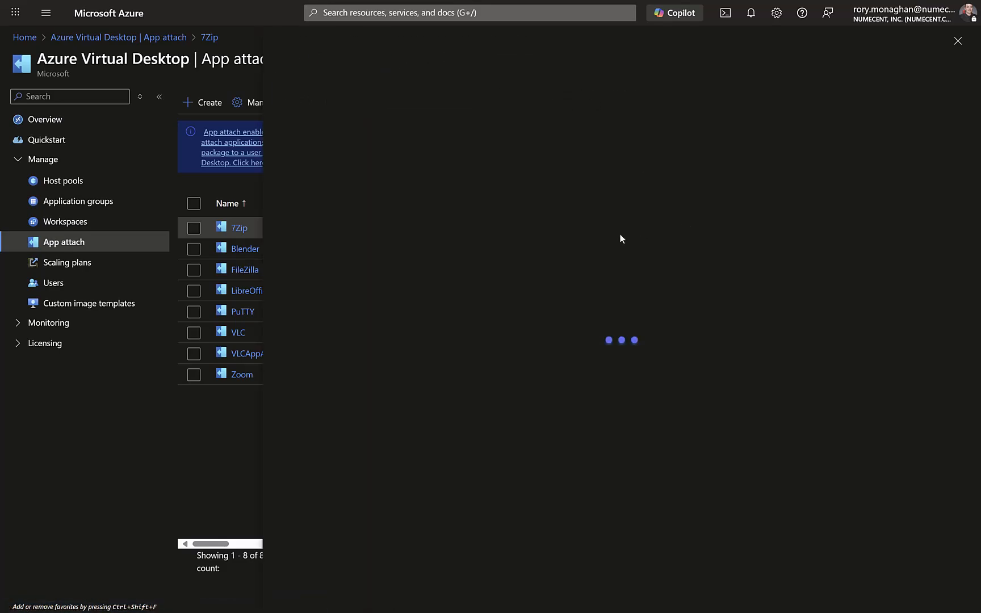
left_click(400, 141)
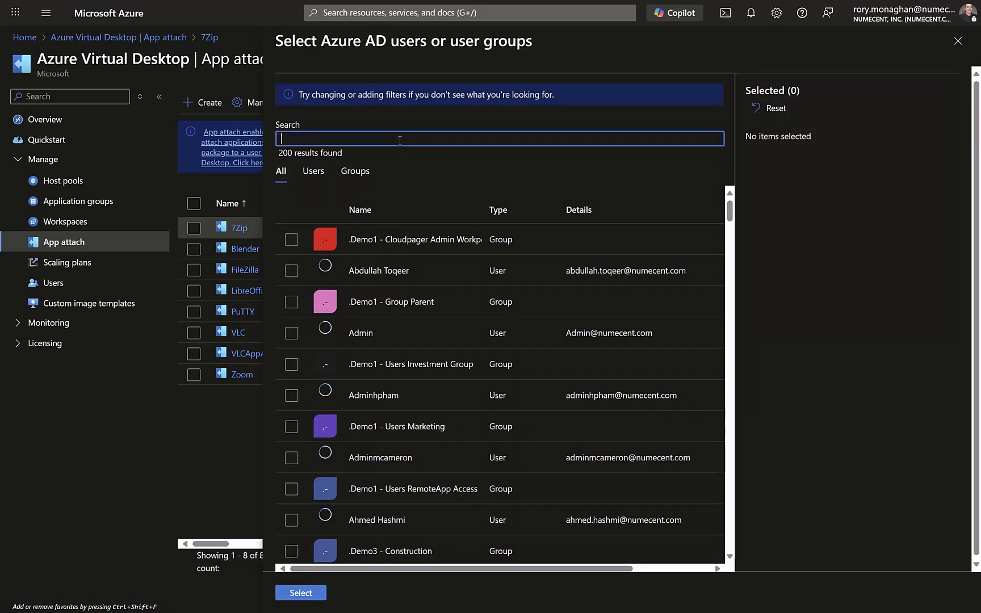
type(".DemoEU")
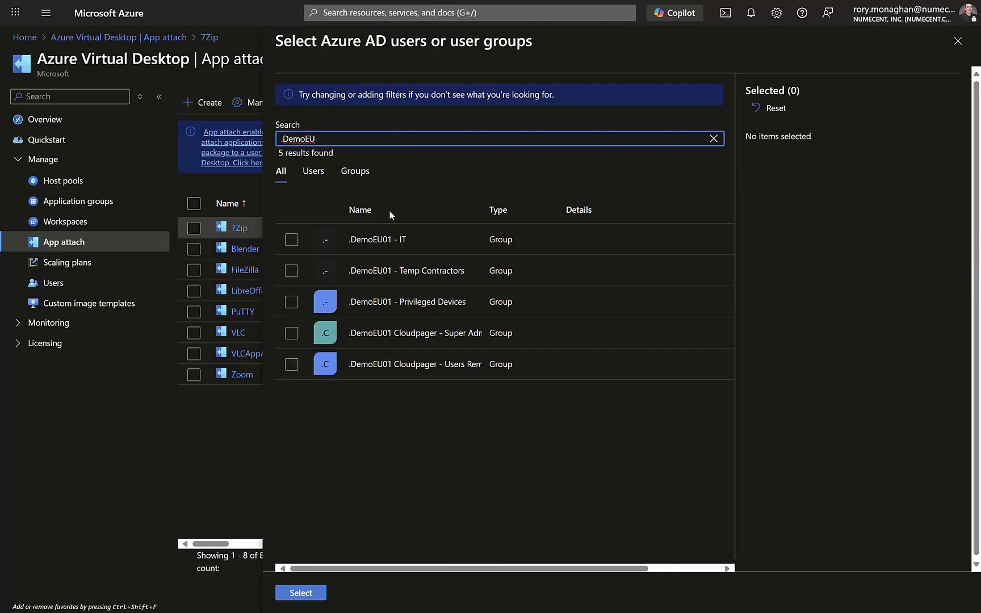
left_click(291, 270)
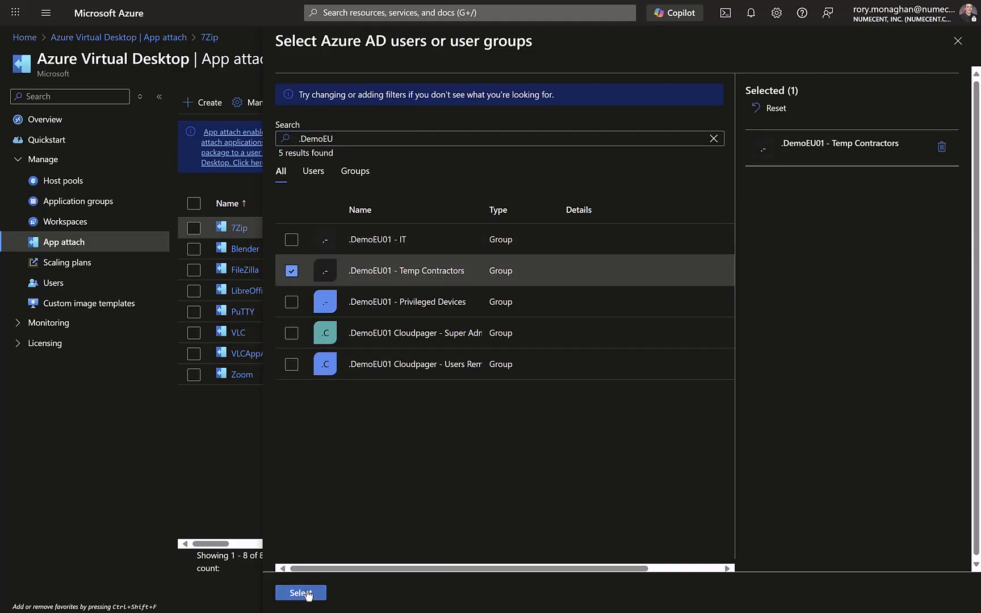
left_click(301, 593)
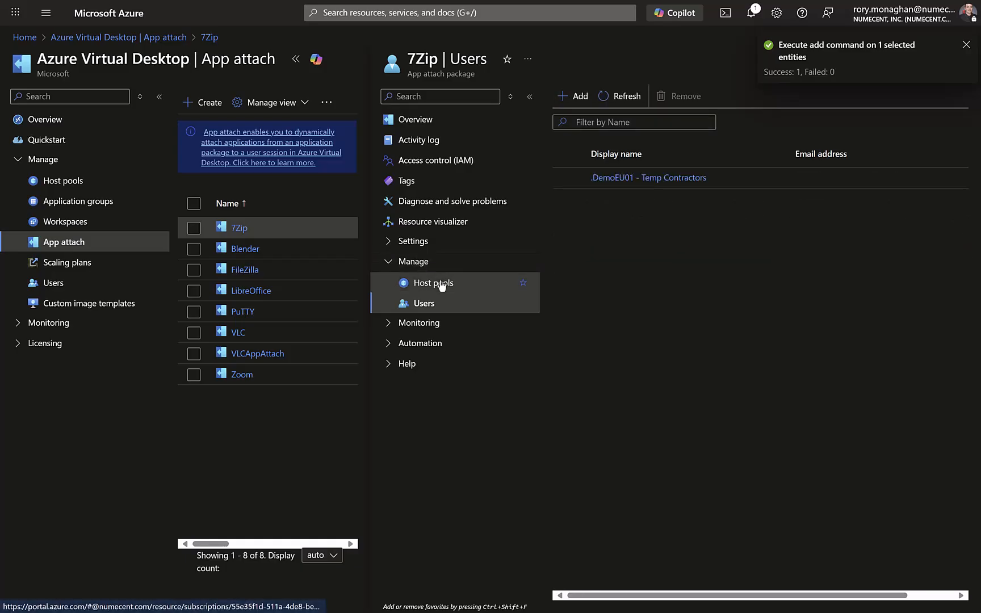
left_click(438, 283)
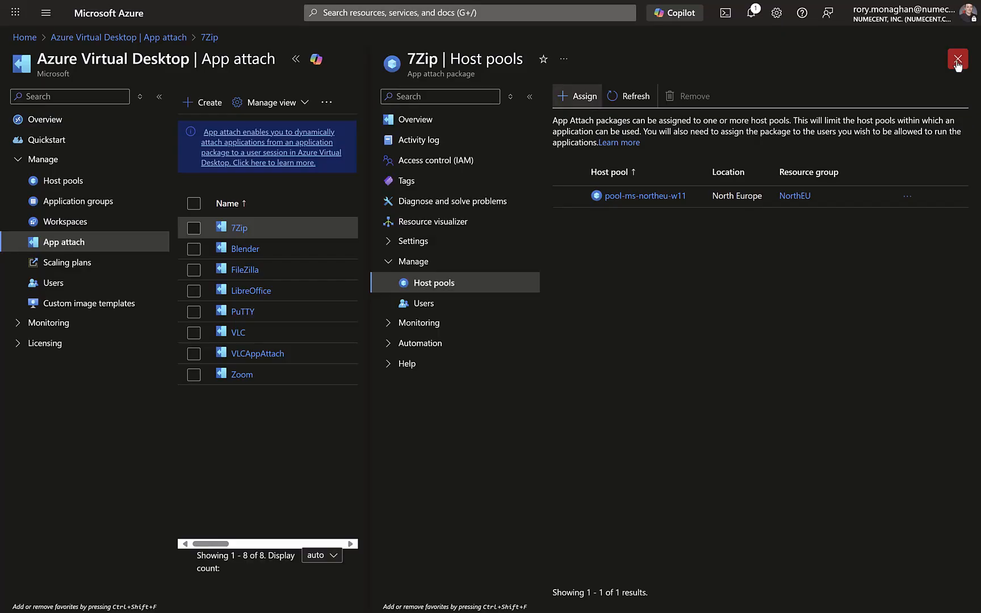
- Assign the user group ".DemoEU01 - Temp Contractors" to the FileZilla App attach package
left_click(244, 270)
left_click(427, 303)
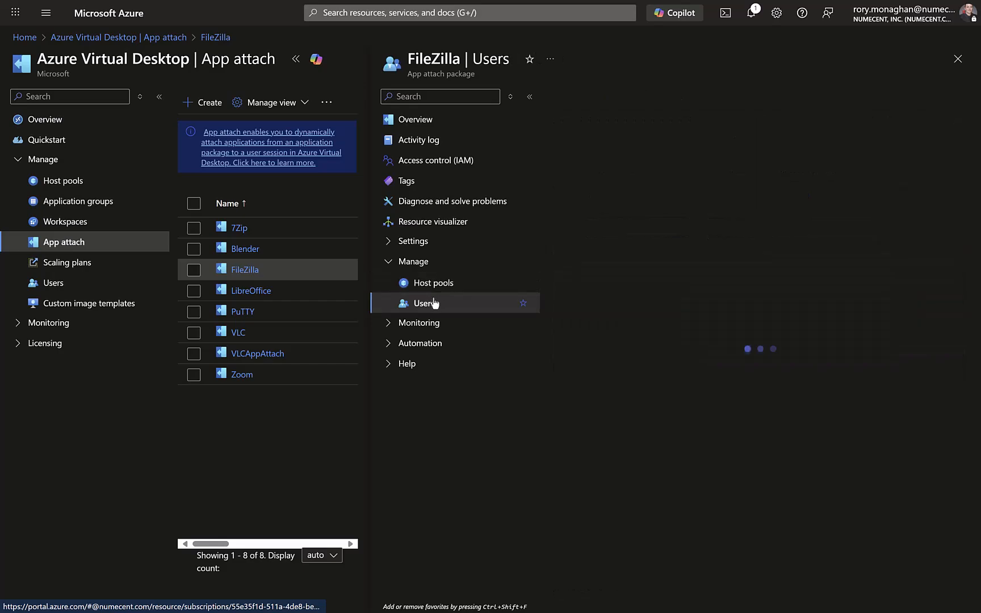
left_click(568, 96)
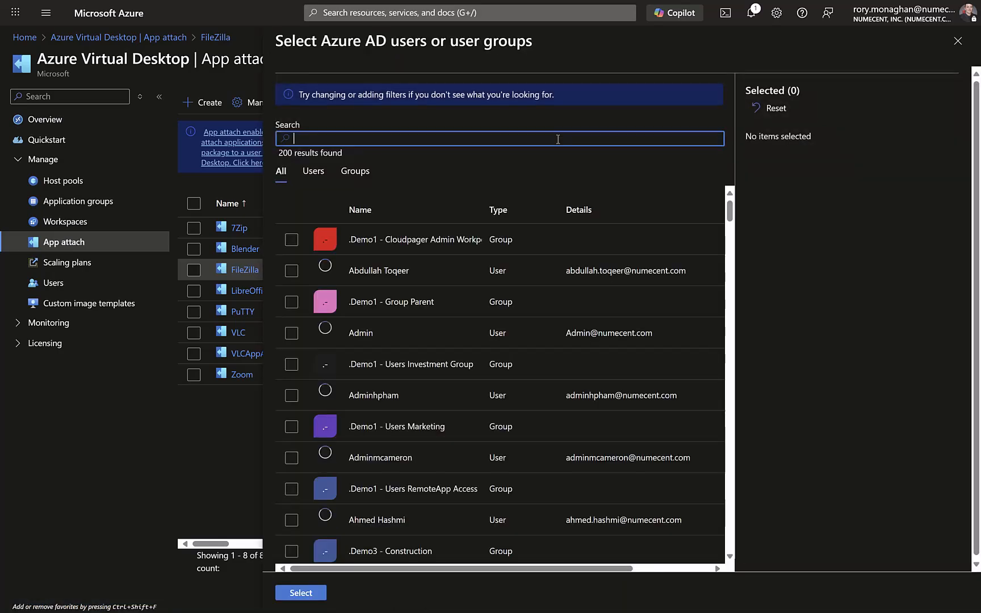
type(".DemoEU")
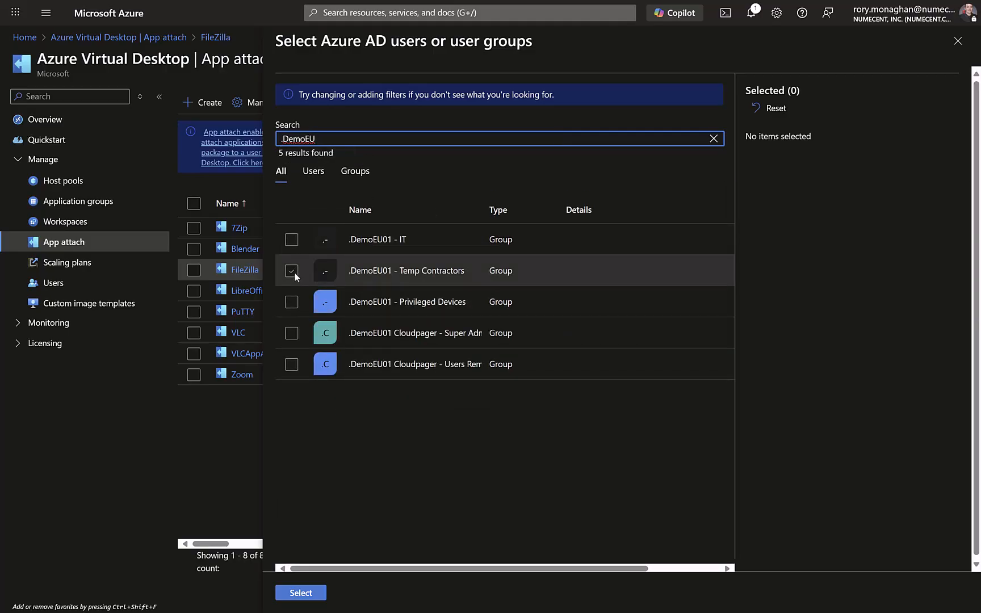
left_click(293, 270)
left_click(324, 589)
- Assign the user group ".DemoEU01 - Temp Contractors" to the PuTTY App attach package, and close the package
left_click(250, 311)
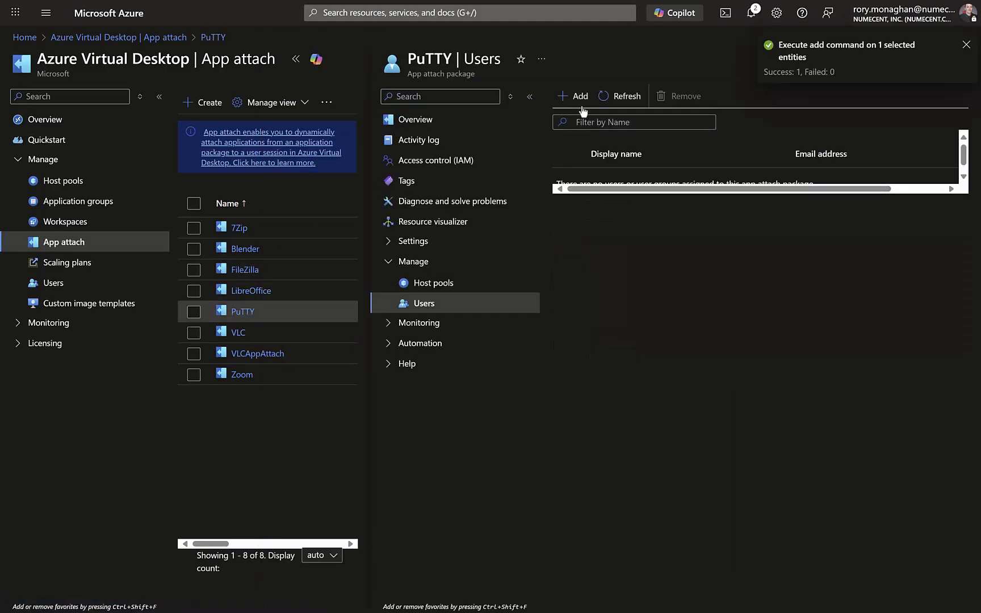
left_click(579, 96)
type(".DemoEU")
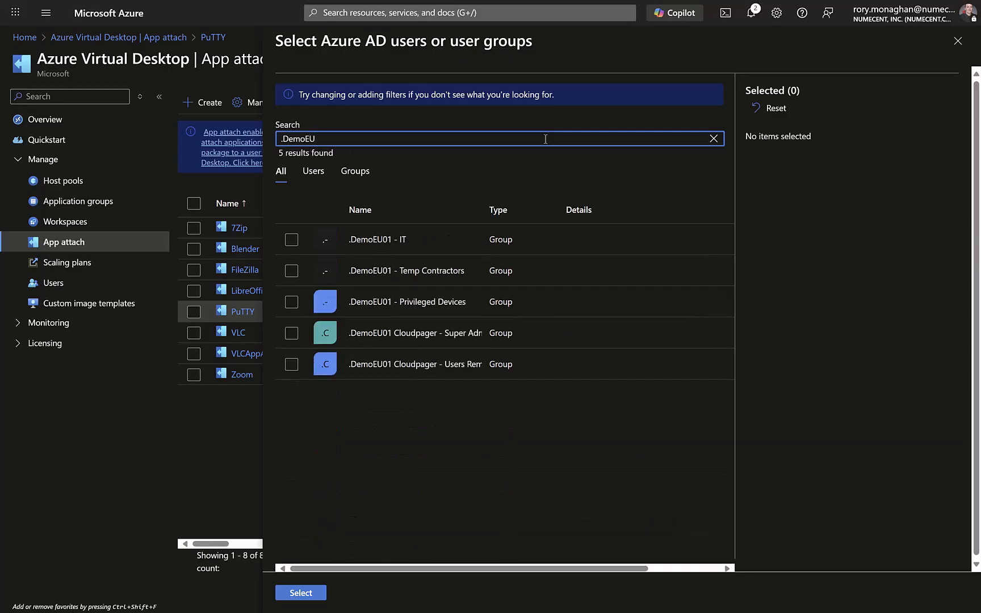
left_click(291, 270)
left_click(301, 592)
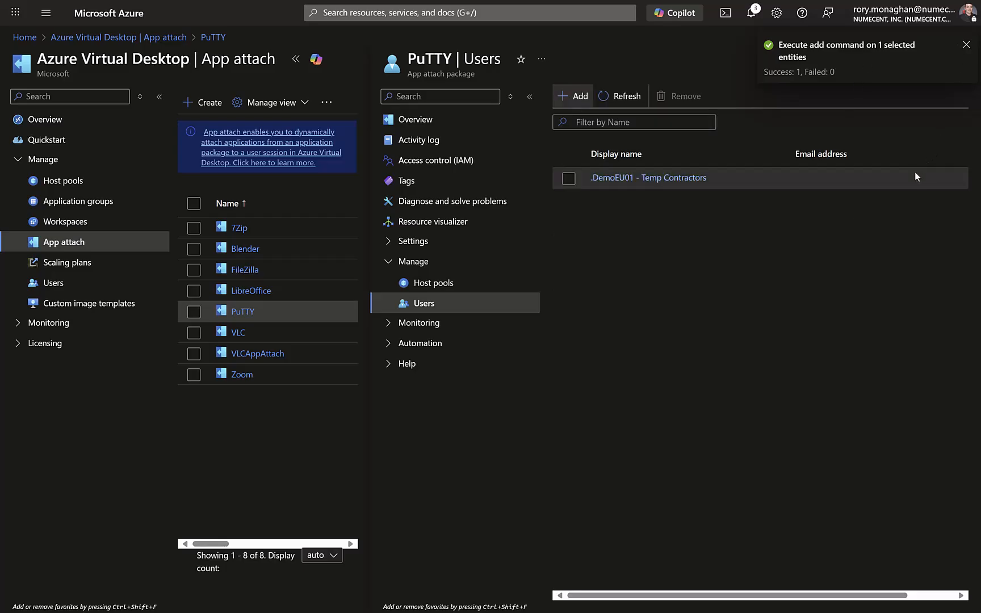
left_click(751, 12)
left_click(753, 12)
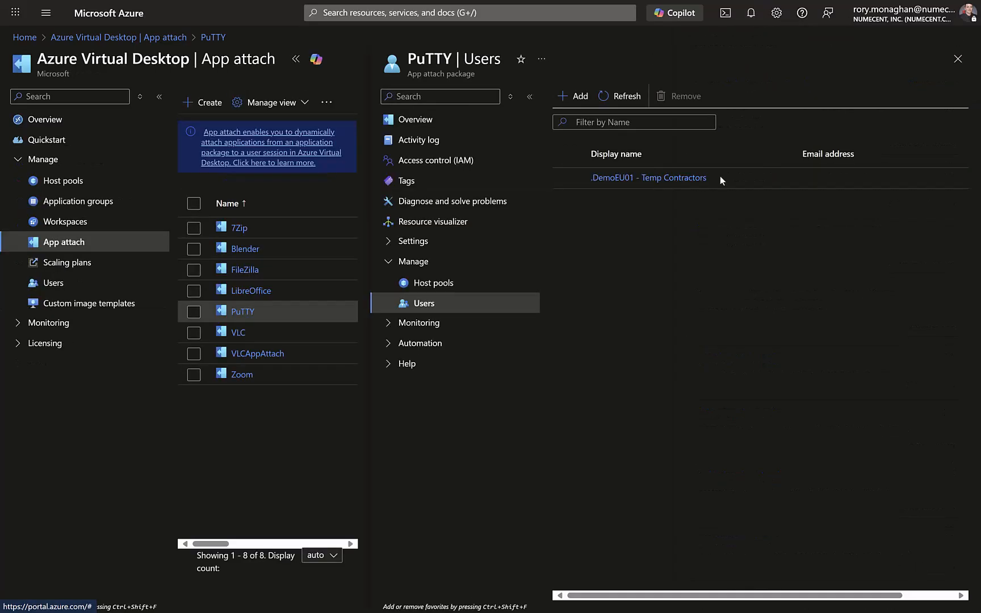
left_click(958, 61)
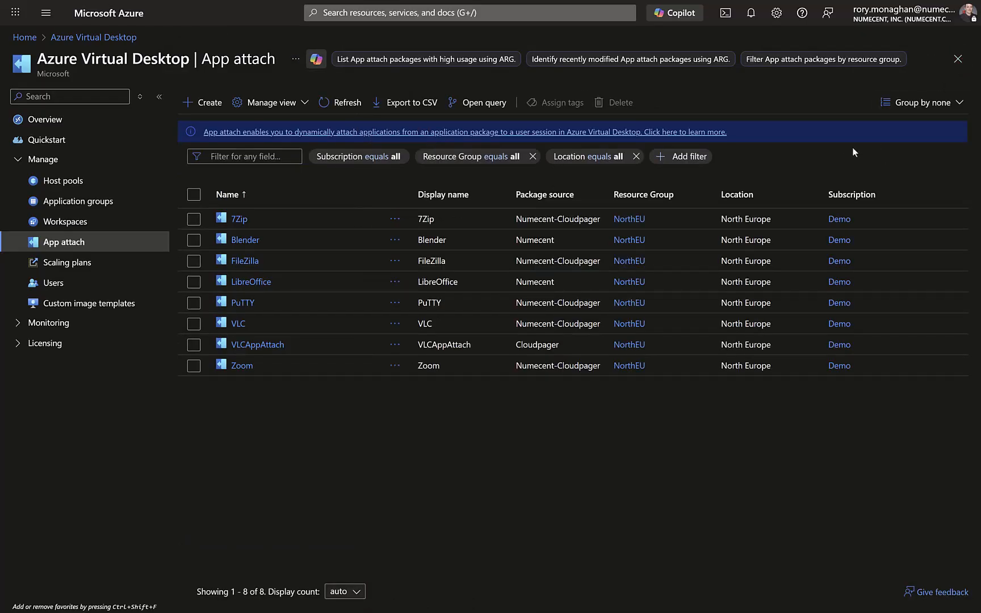
- Switch to Windows App and connect to the Win 11 Multisession desktop in the Demo North Europe workspace
key("alt+Tab")
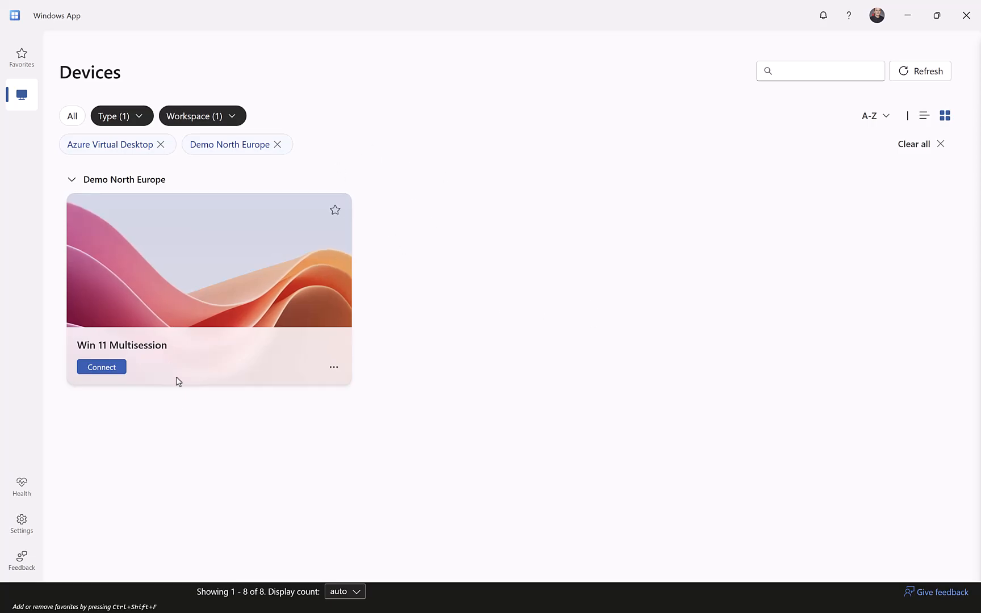
left_click(102, 367)
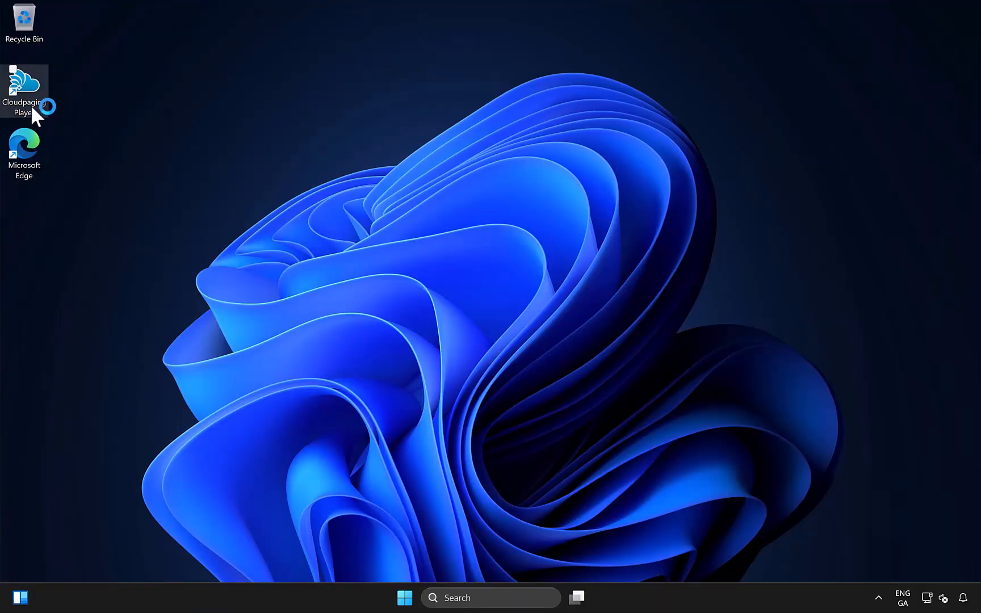
- Open Cloudpaging Player in the remote desktop, launch PuTTY from its Start menu shortcut, and close it
left_click(32, 105)
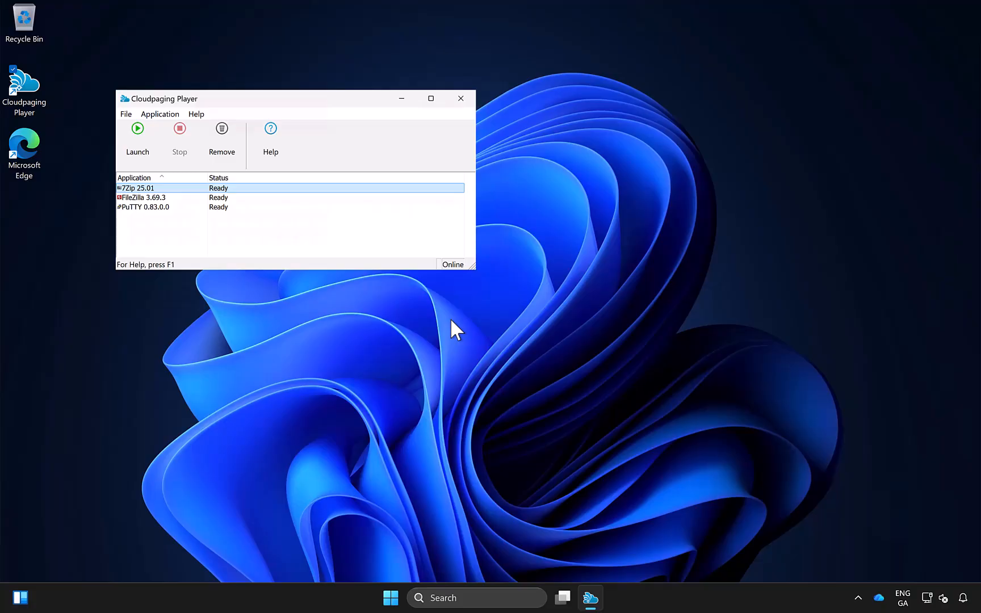
left_click(393, 600)
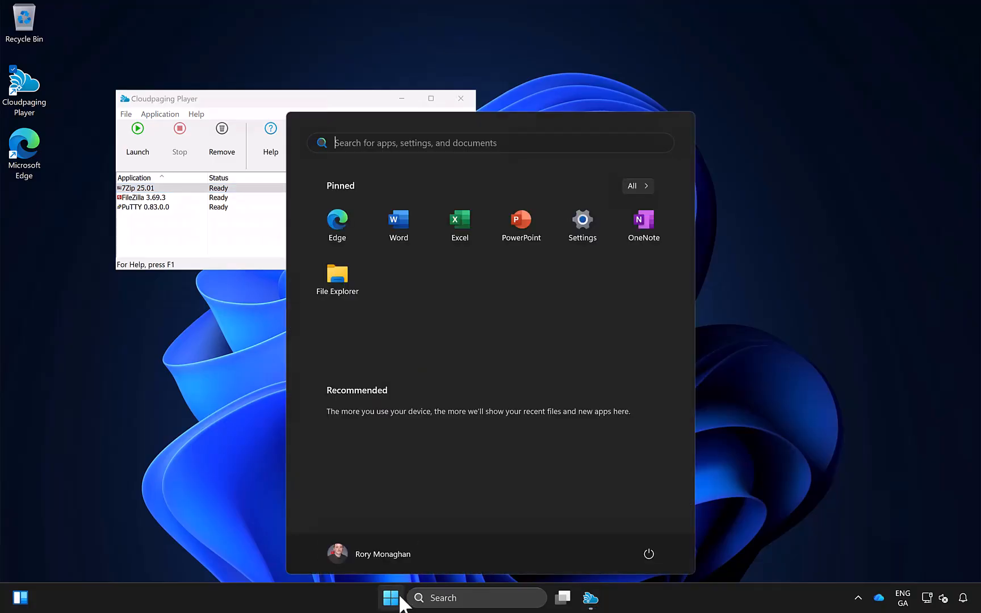
left_click(400, 601)
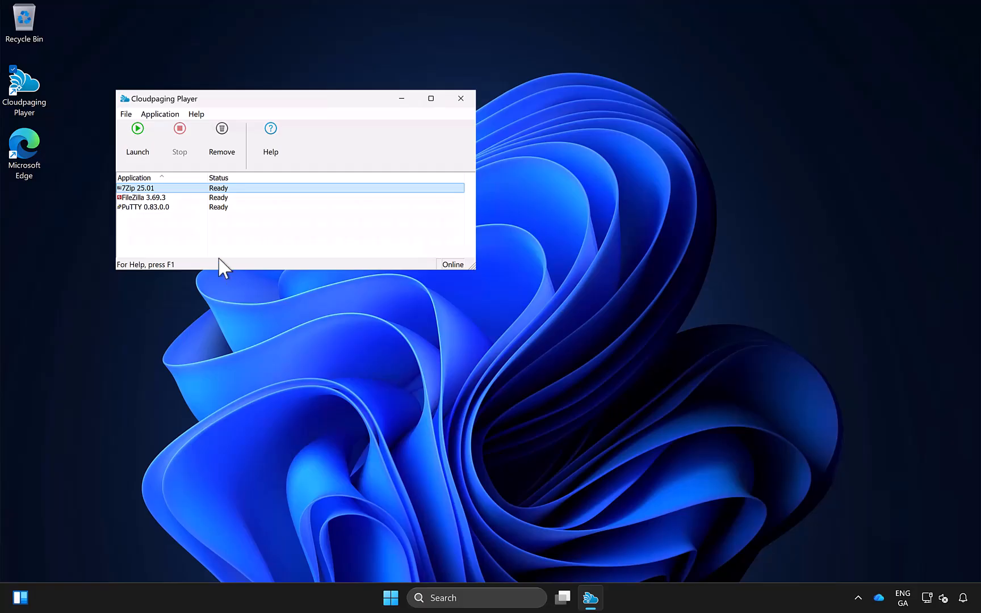
left_click(390, 597)
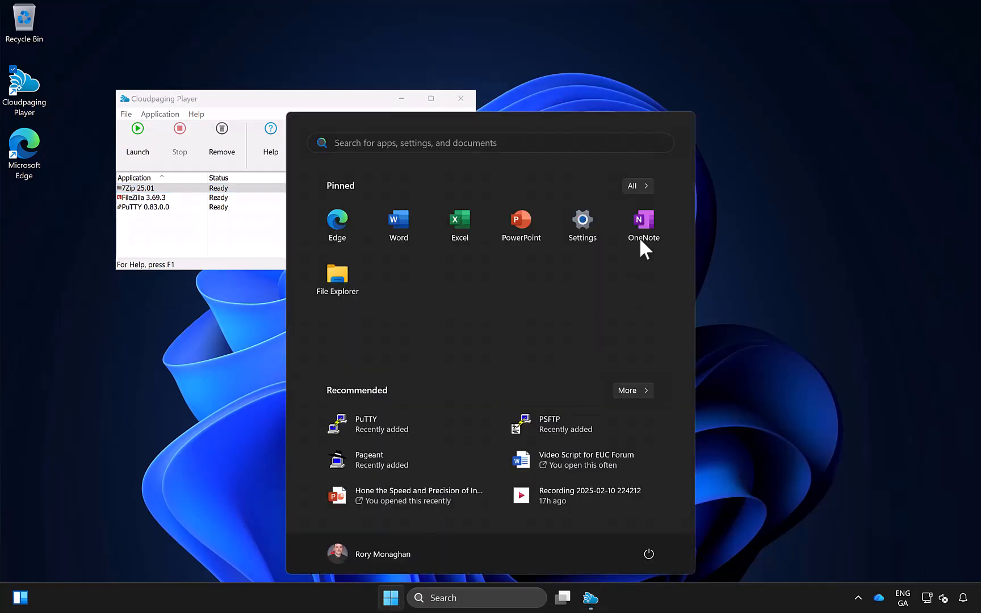
left_click(383, 423)
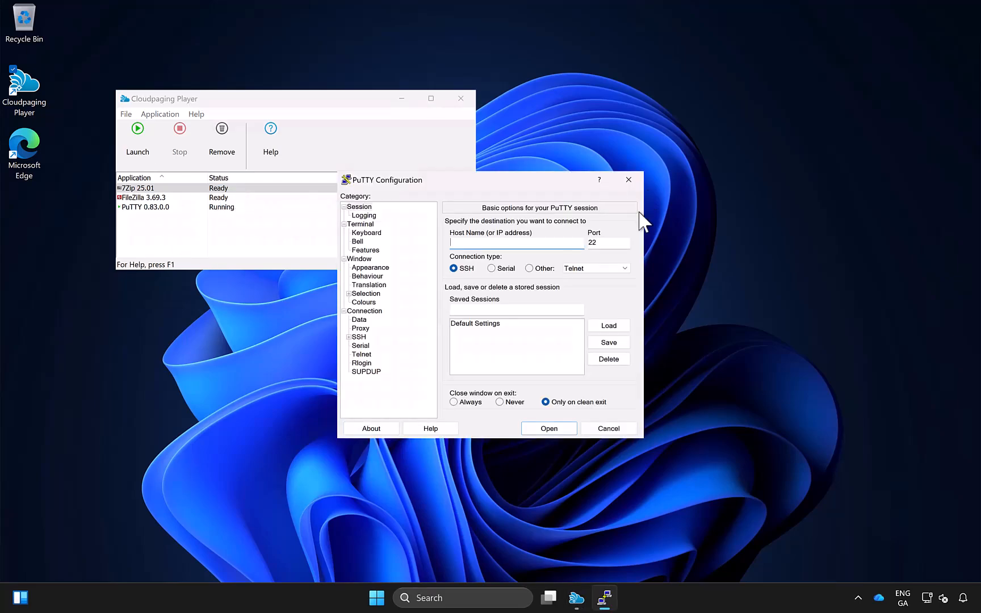
left_click(633, 179)
- Launch FileZilla 3.69.3 from the Cloudpaging Player application list, and close it
left_click(216, 199)
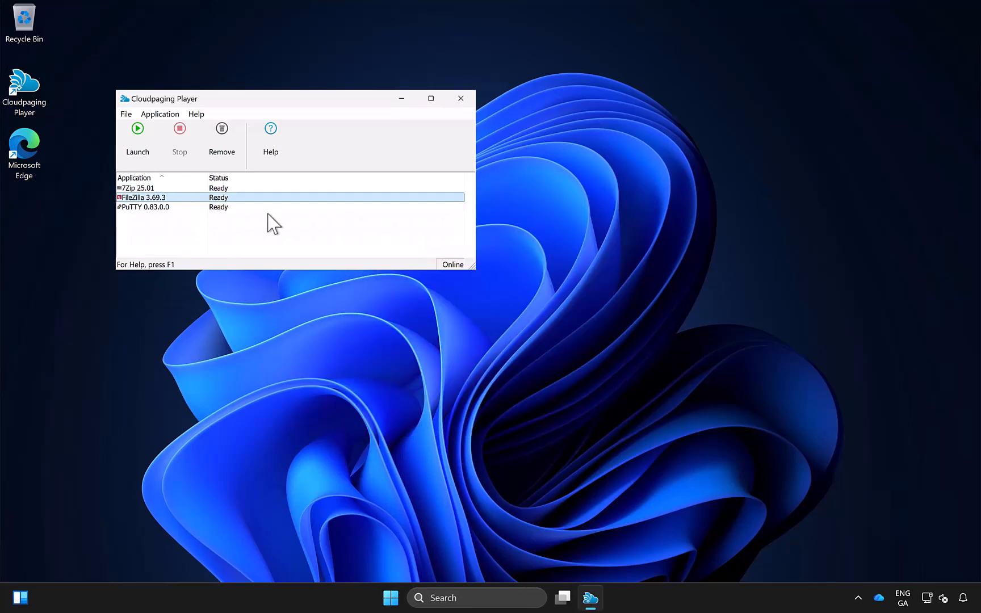
right_click(237, 199)
left_click(265, 205)
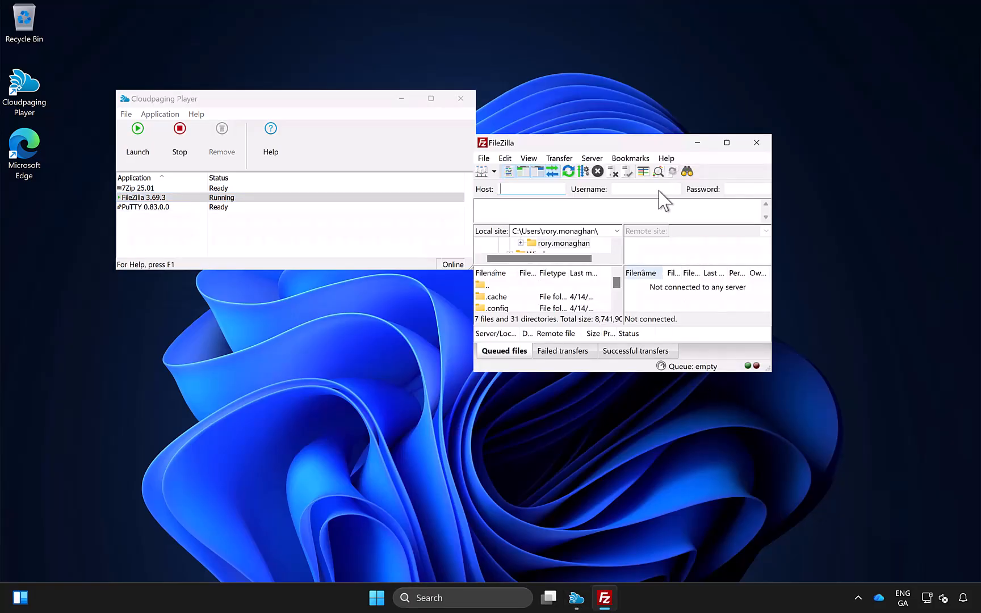
left_click(756, 143)
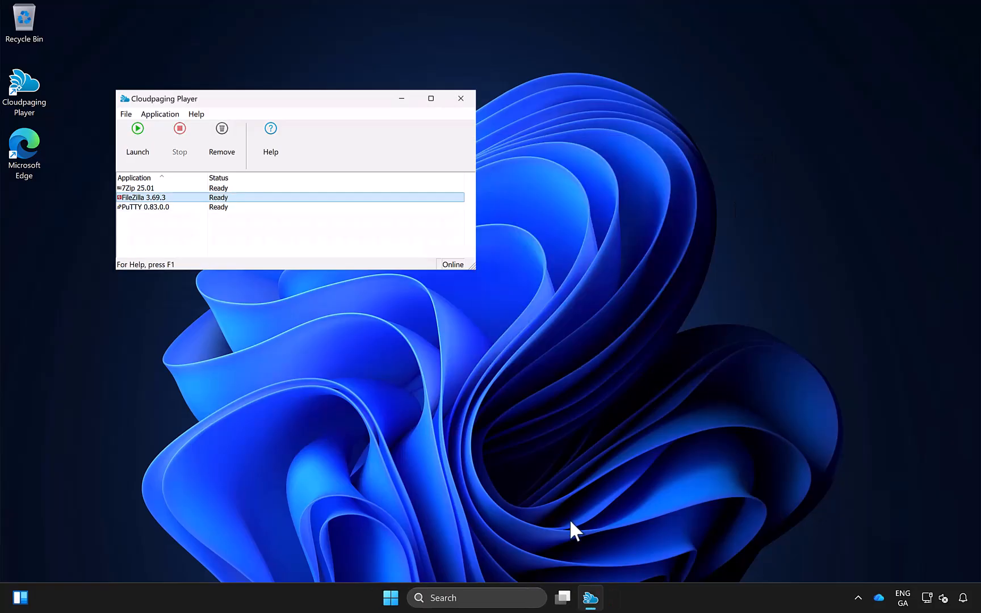
- Browse all installed apps in the Start menu, launch 7-Zip from its folder, and close its window
left_click(388, 596)
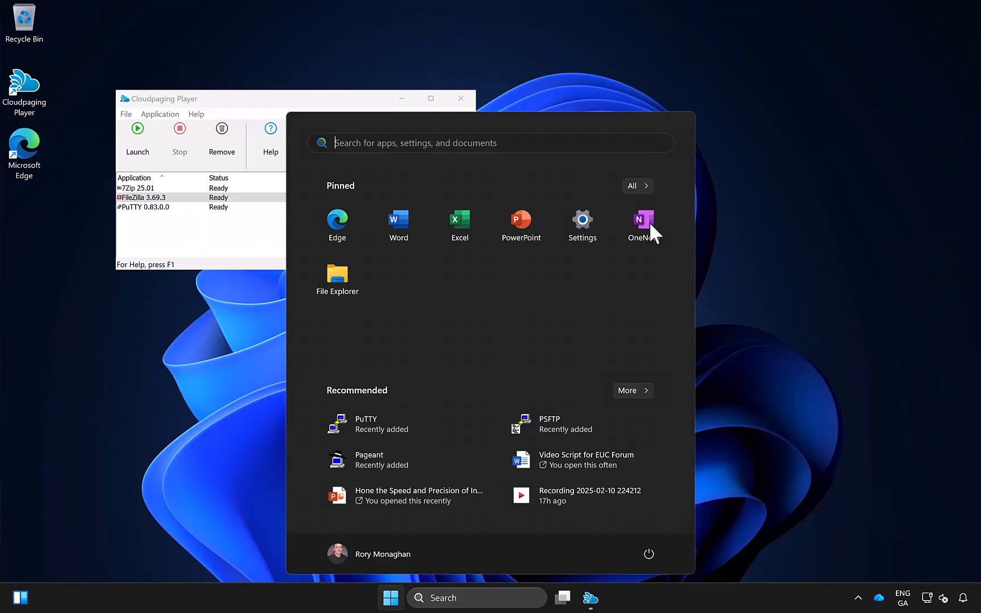
left_click(642, 189)
scroll(536, 343, "down", 5)
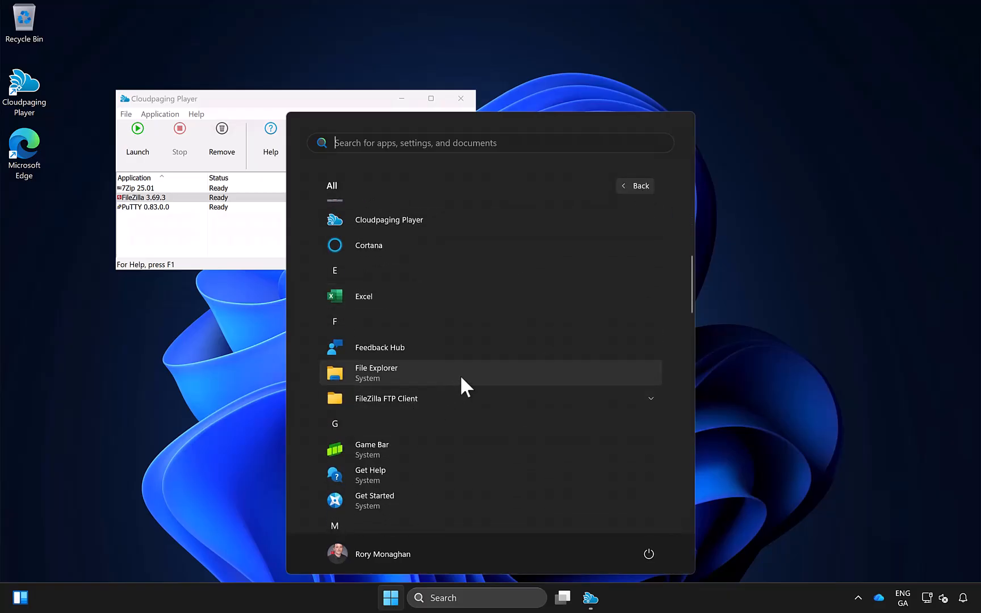
scroll(460, 373, "up", 5)
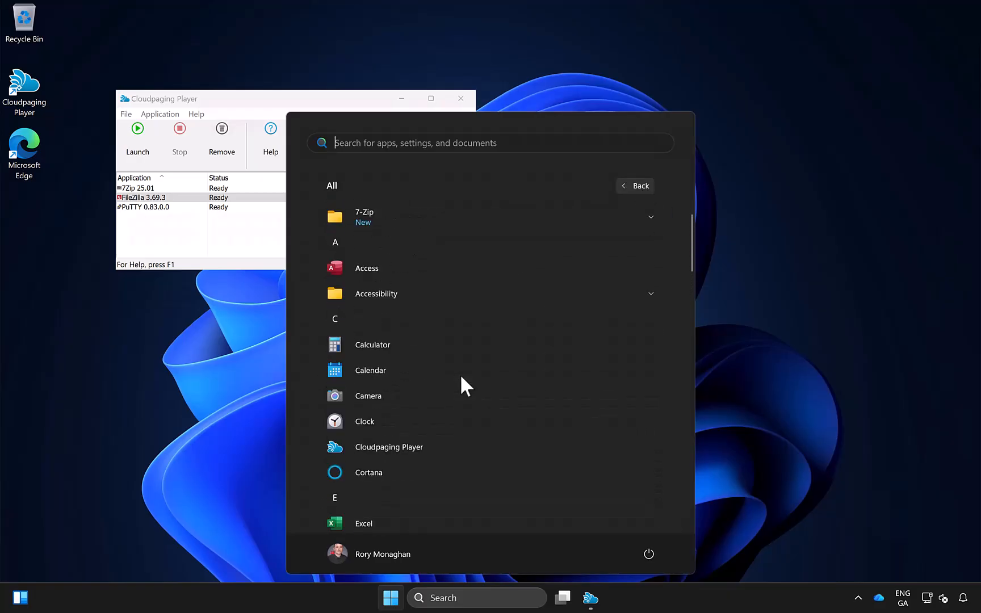
left_click(479, 244)
left_click(443, 264)
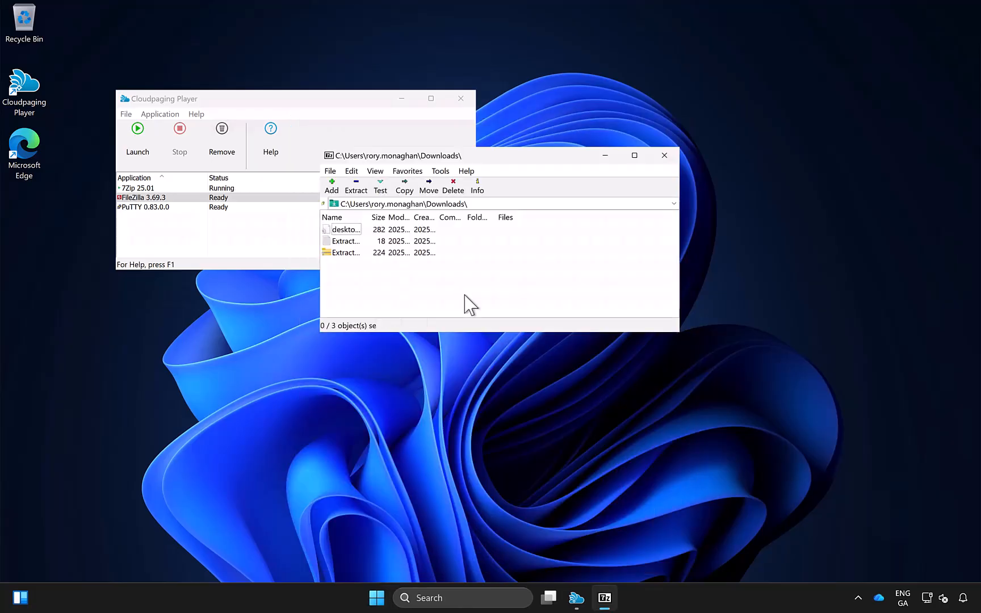
left_click(664, 155)
- Extract the ExtractedFile archive into the Downloads folder with 7-Zip's Extract Here command in File Explorer, and close the window
right_click(392, 598)
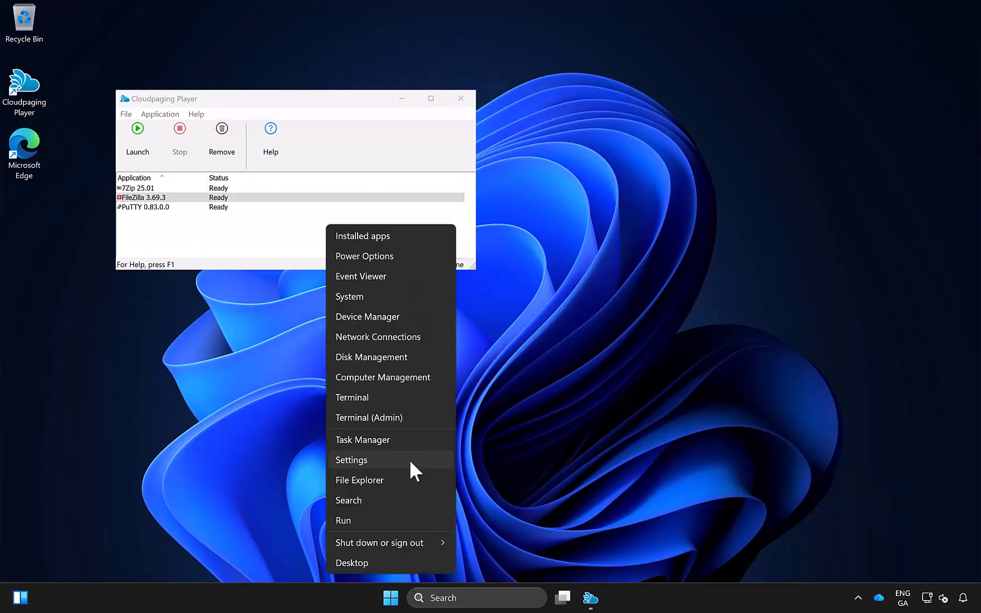
left_click(480, 427)
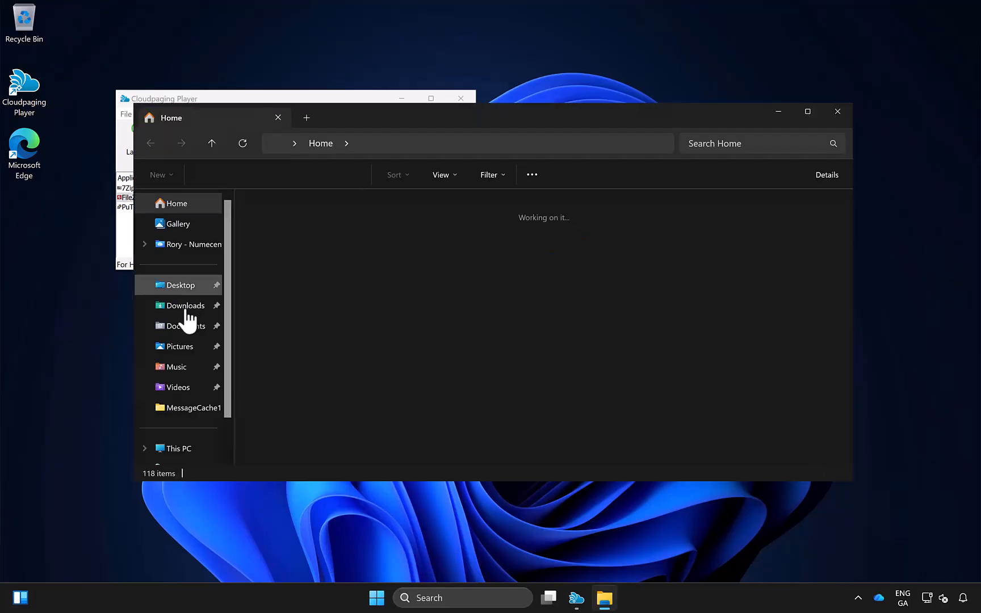
left_click(182, 306)
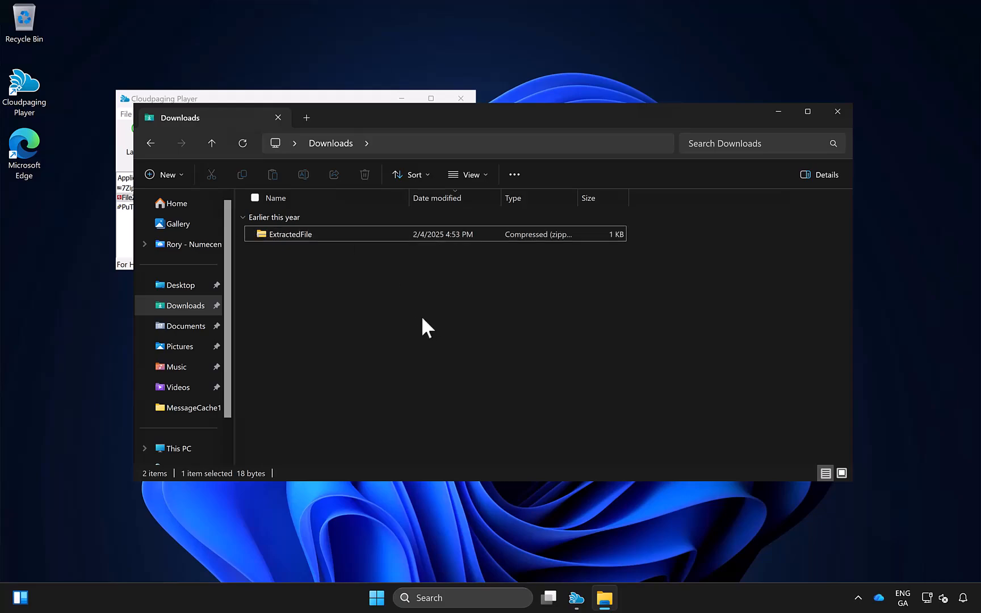
right_click(379, 233)
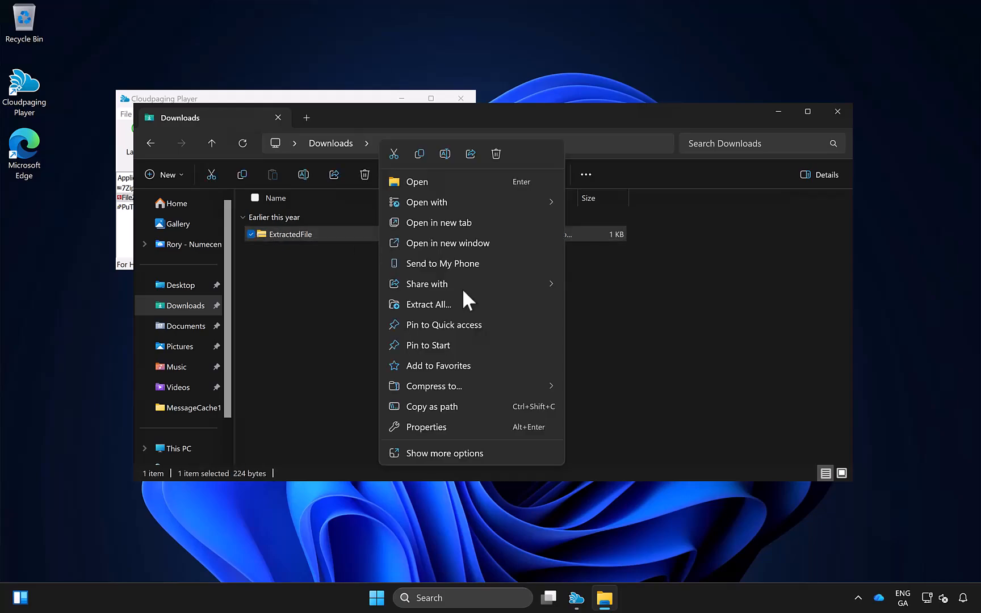
left_click(486, 452)
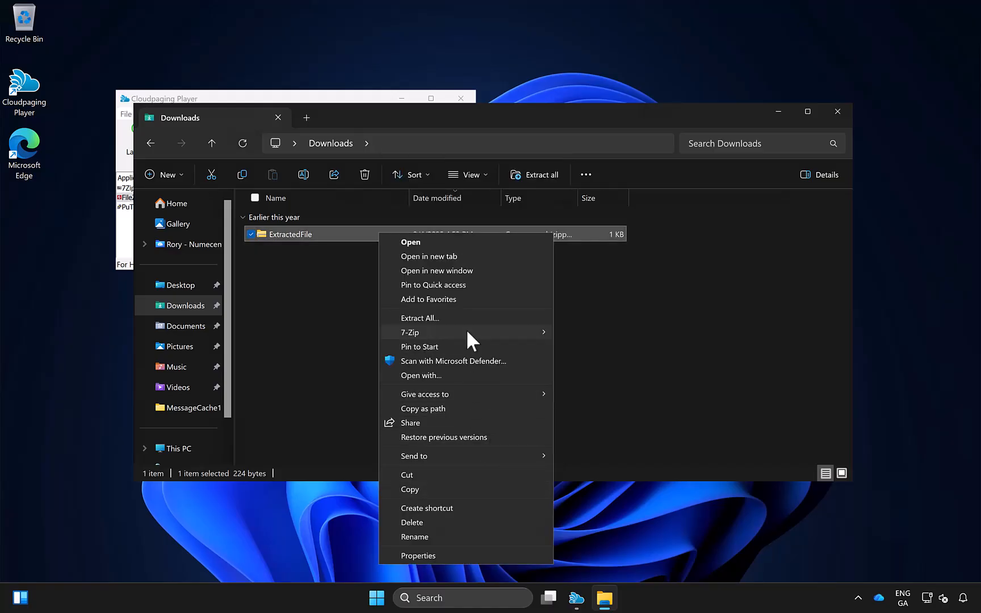
mouse_move(466, 329)
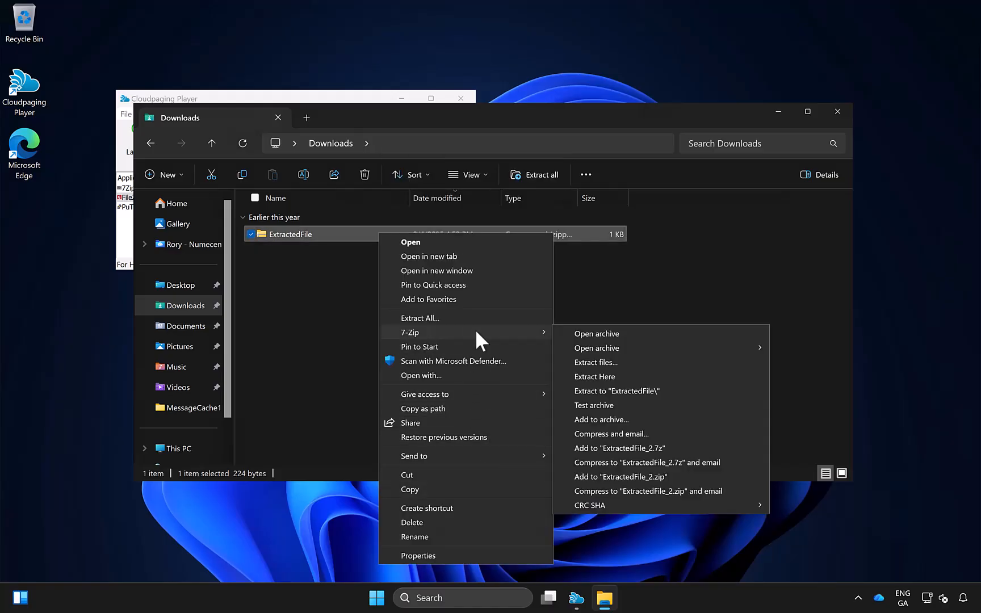
left_click(610, 376)
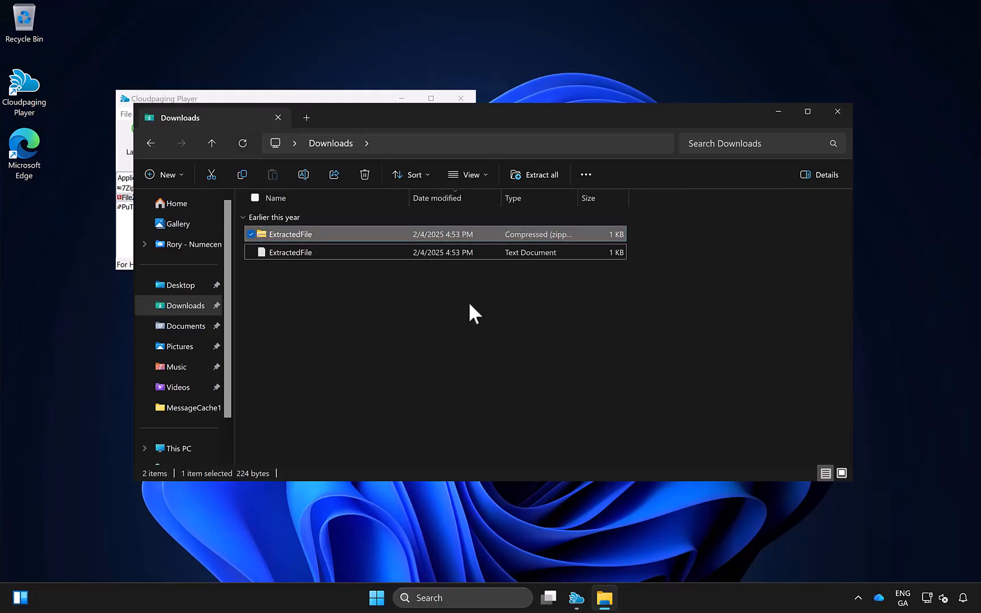
left_click(838, 113)
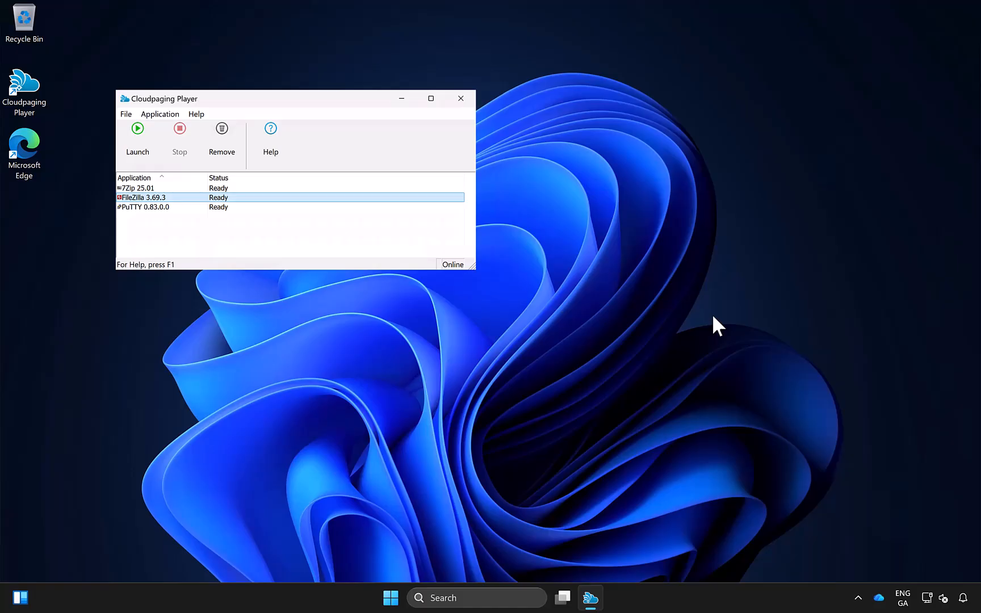